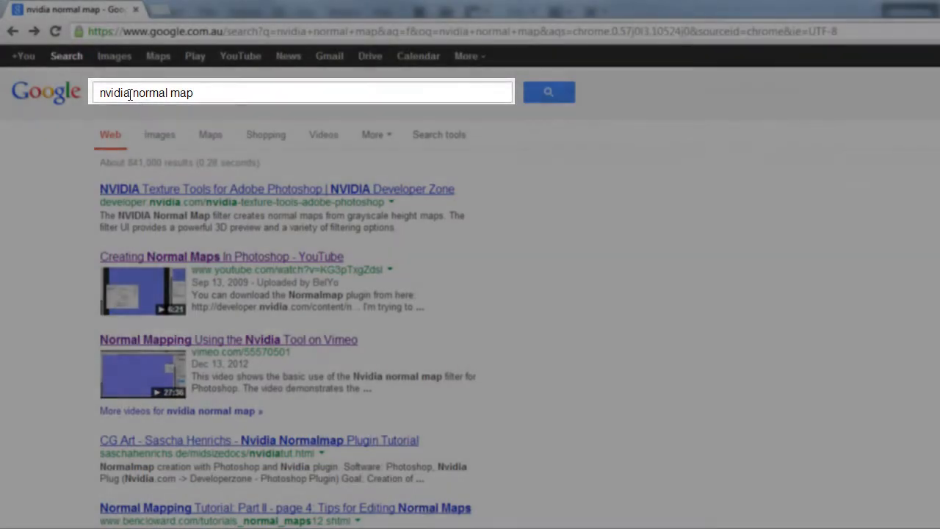
- Open the NVIDIA Texture Tools for Adobe Photoshop page from the "nvidia normal map" search results
left_click_drag(130, 93, 98, 92)
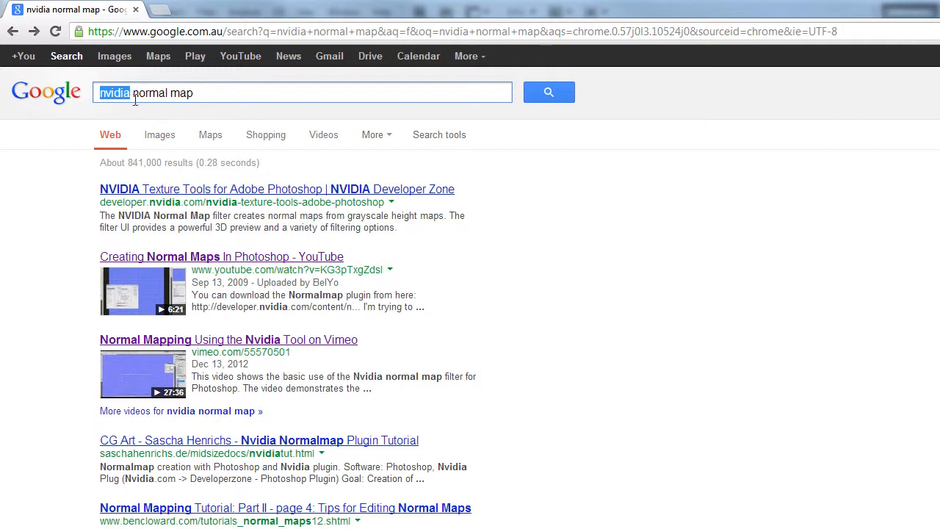
left_click(198, 98)
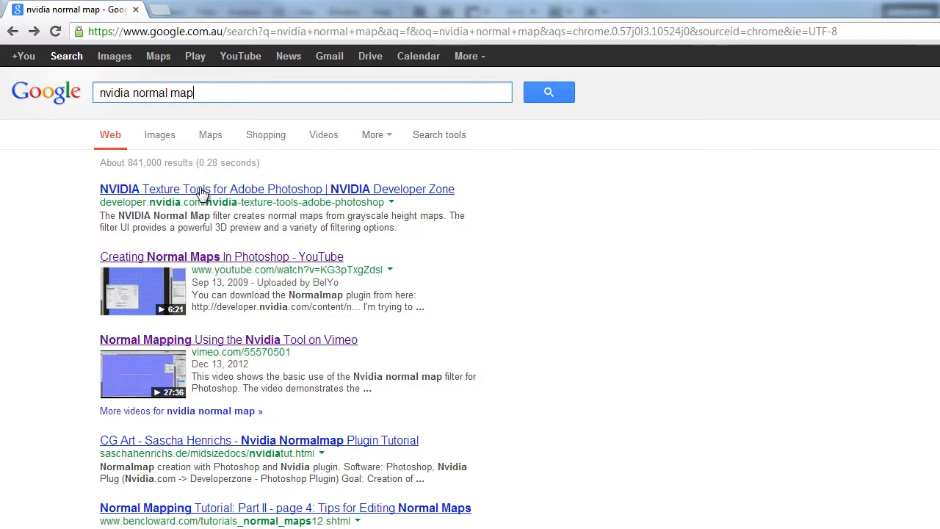
left_click(202, 191)
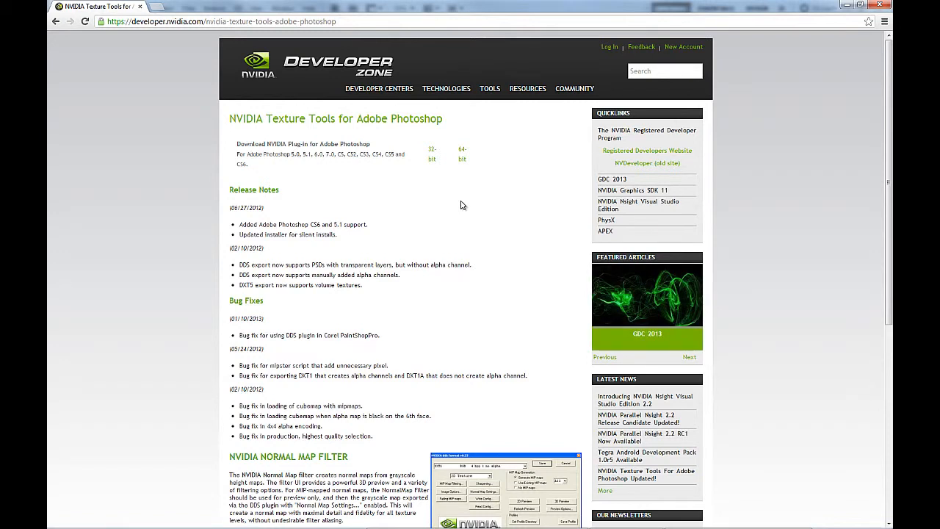
- Switch to Maya to check its bit version in the title bar, and return to the NVIDIA download page
key("alt+Tab")
key("alt+Tab")
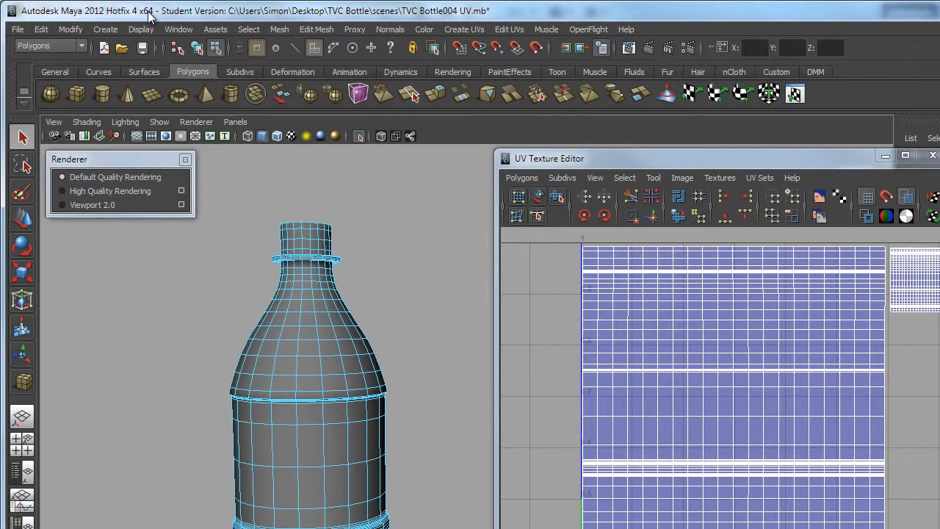
key("alt+Tab")
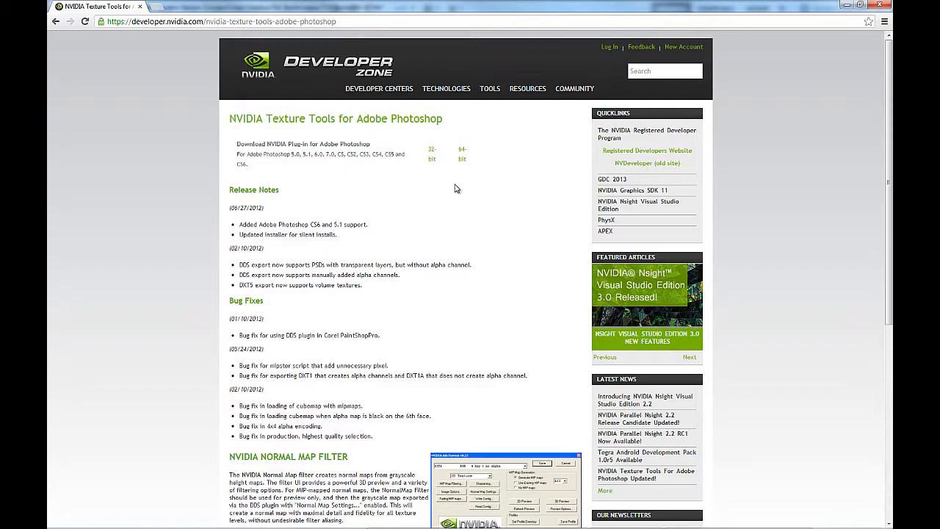
- Switch to Photoshop and check that NVIDIA Tools is listed among the installed filters
key("alt+Tab")
key("alt+Tab")
key("alt+Tab")
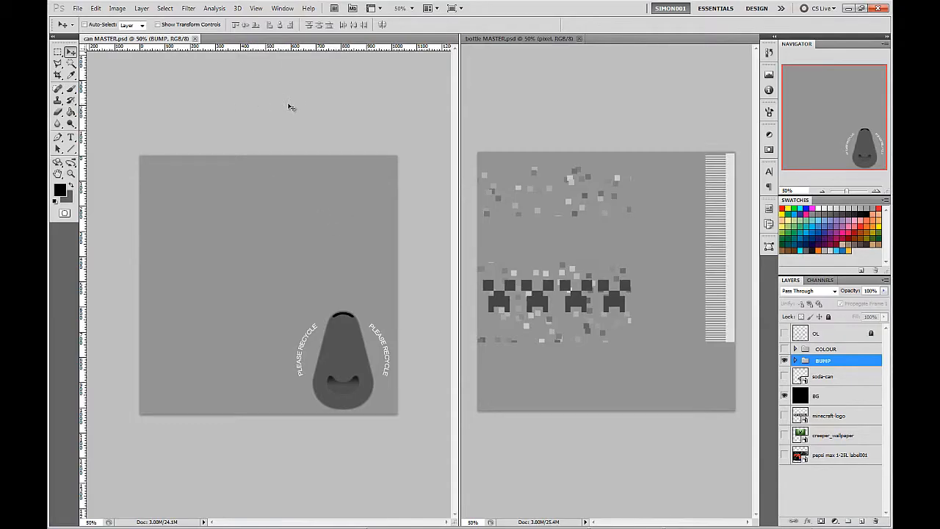
left_click(188, 10)
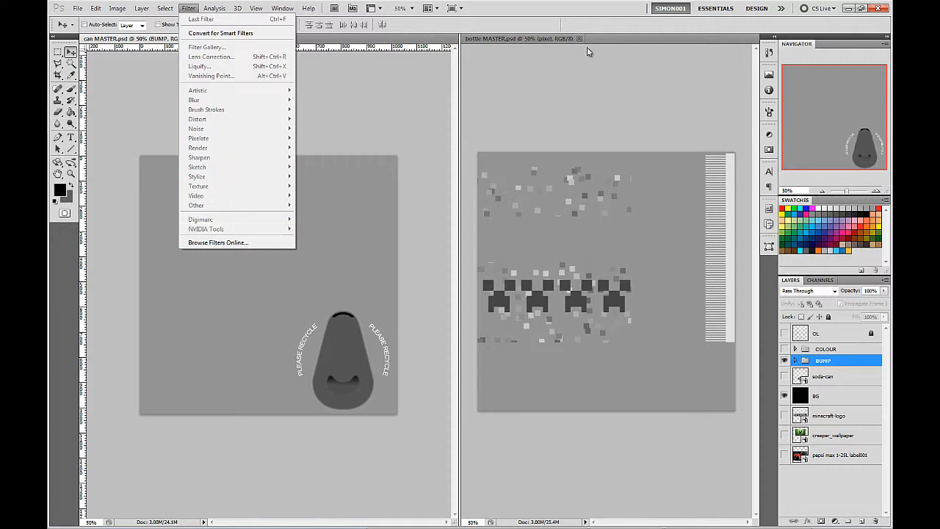
left_click(583, 28)
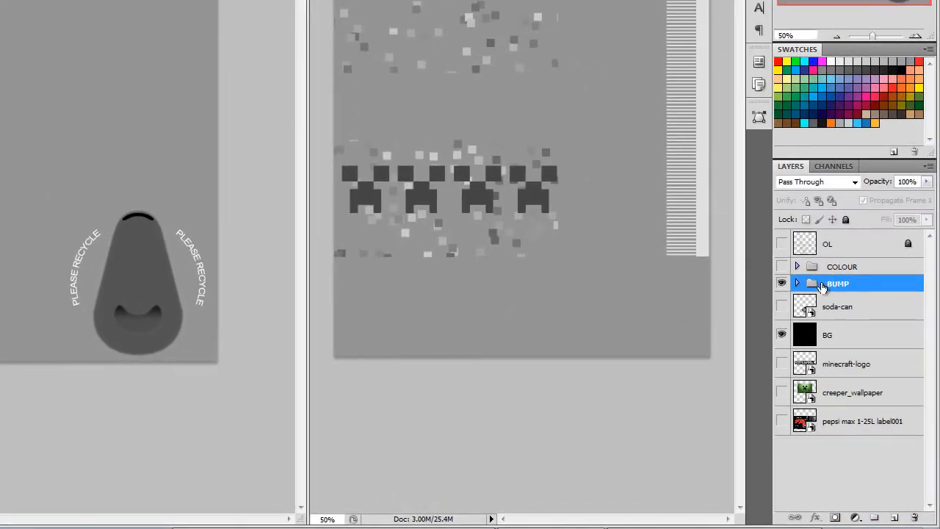
- Expand the BUMP group in can MASTER.psd to examine its layers, and collapse it again
left_click(798, 285)
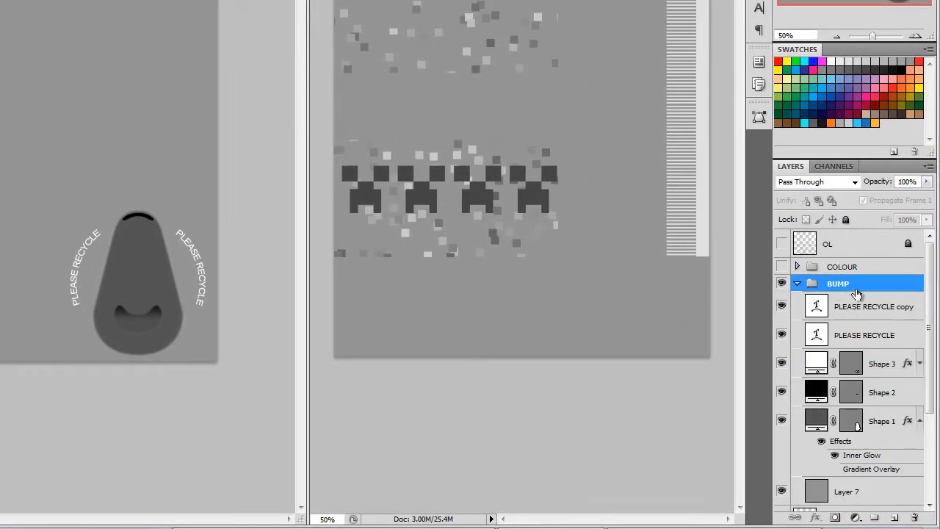
mouse_move(930, 309)
left_mouse_down()
mouse_move(937, 371)
mouse_move(931, 298)
left_mouse_up()
left_click(797, 283)
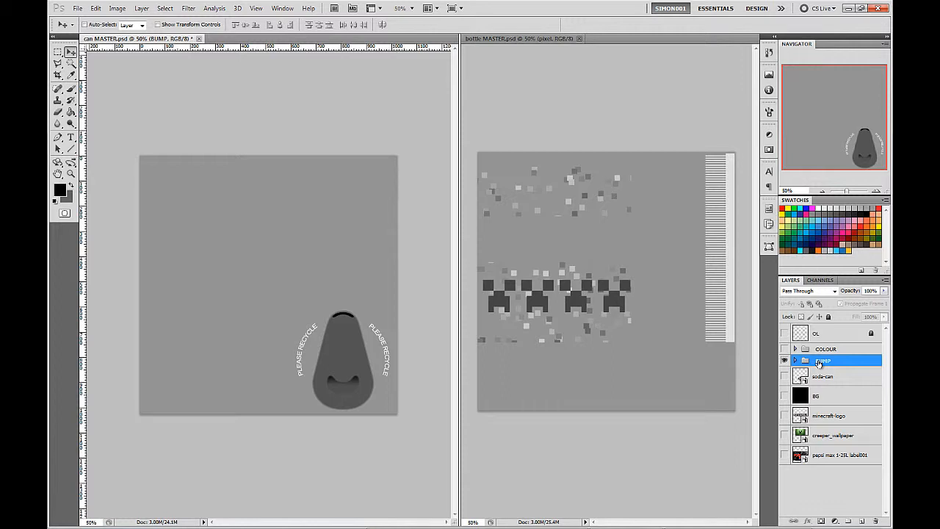
- Duplicate the BUMP group, hiding the BG layer and the original BUMP group
left_click(784, 397)
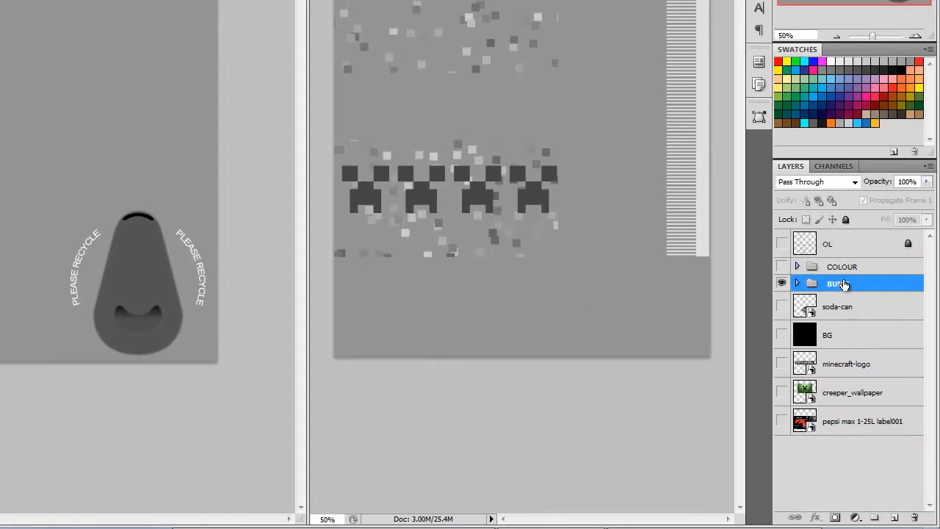
left_click_drag(843, 285, 896, 519)
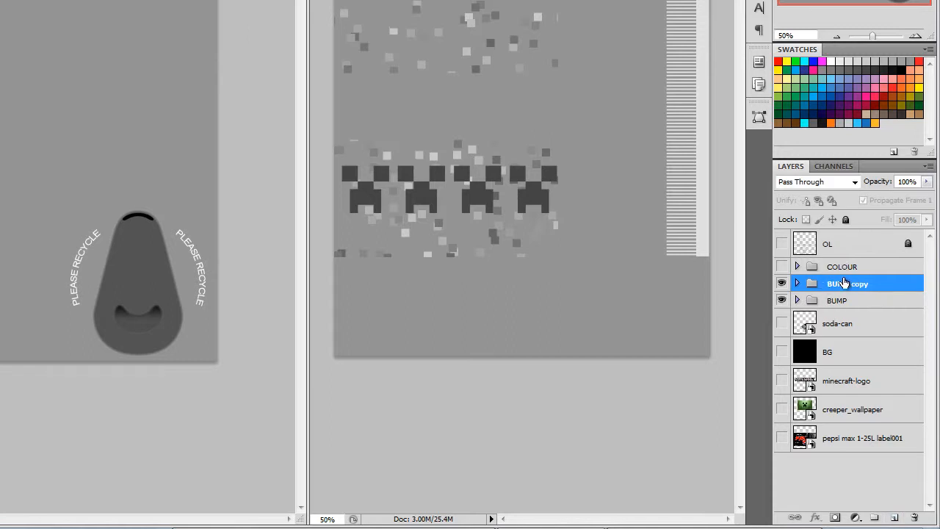
left_click(782, 300)
- Merge the BUMP copy group into a single layer and toggle its visibility to check it
left_click(798, 284)
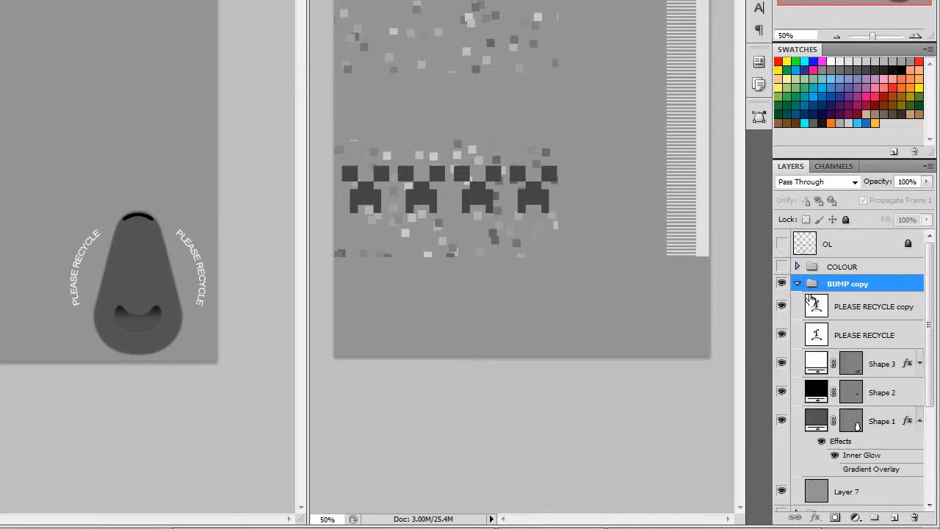
left_click(798, 284)
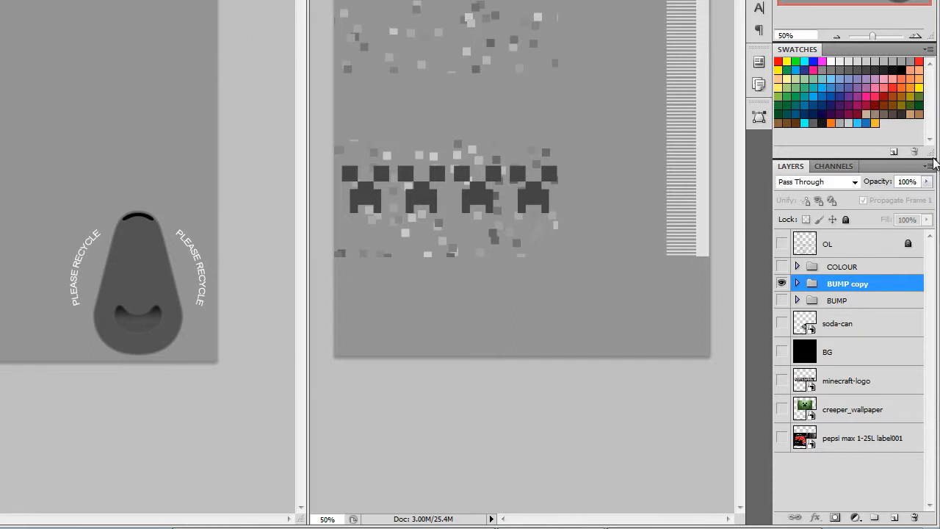
left_click(930, 168)
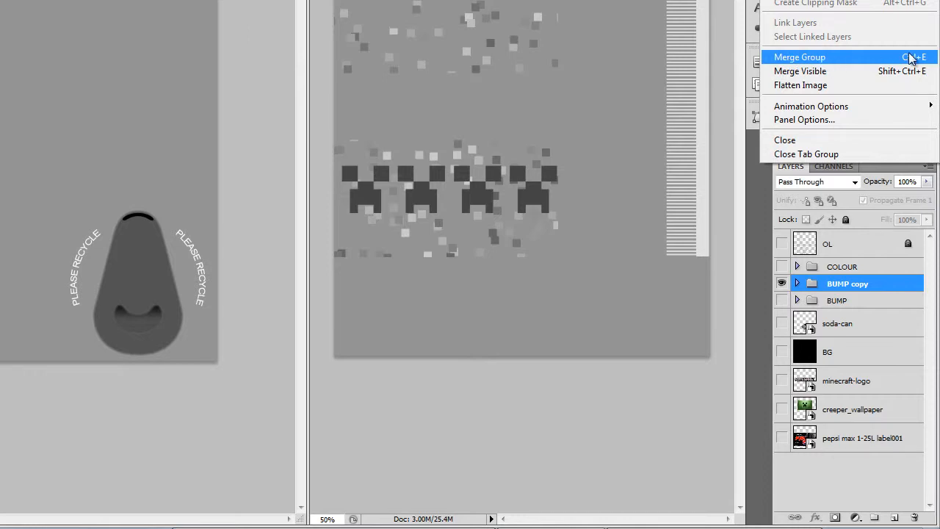
left_click(885, 62)
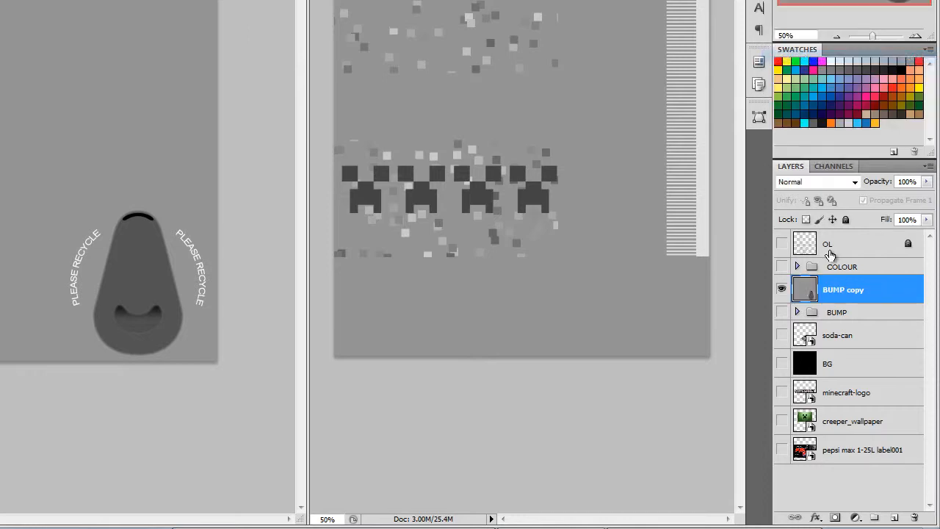
left_click(783, 290)
left_click(783, 291)
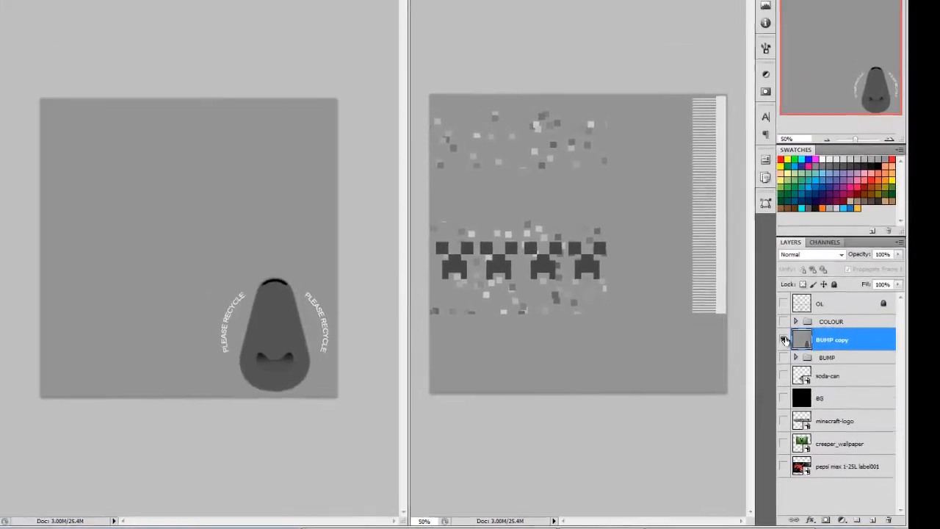
left_click(783, 290)
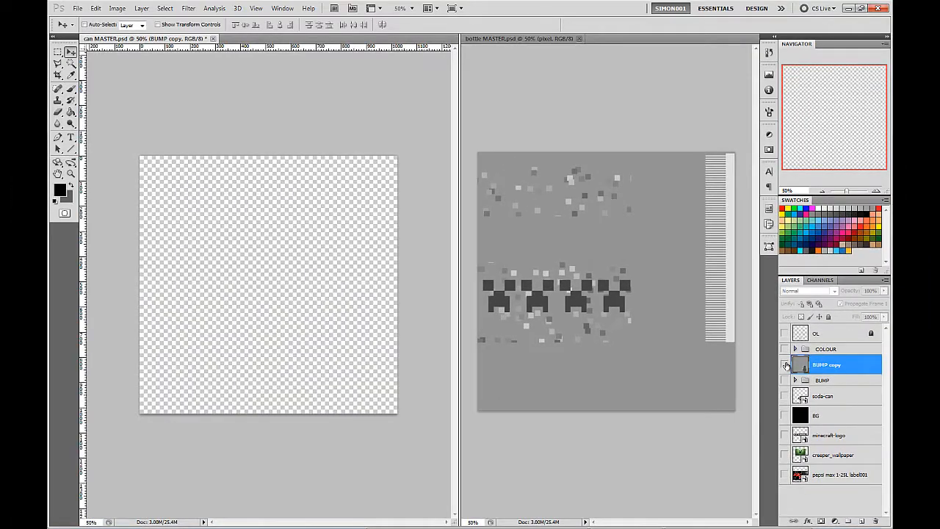
left_click(785, 365)
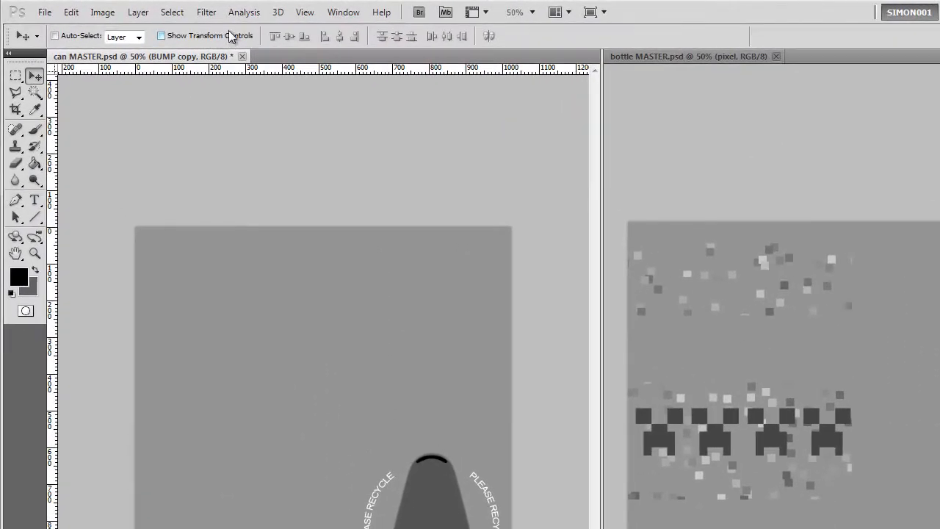
- Open NVIDIA's NormalMapFilter for the BUMP copy layer and set Add Height to Normal Map, 4 sample and Average RGB, with Invert Y off
left_click(206, 12)
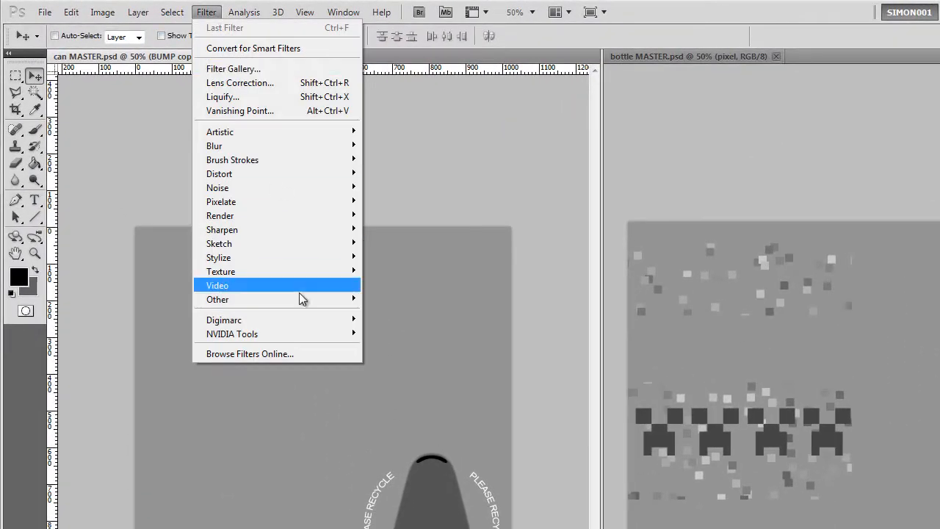
mouse_move(301, 333)
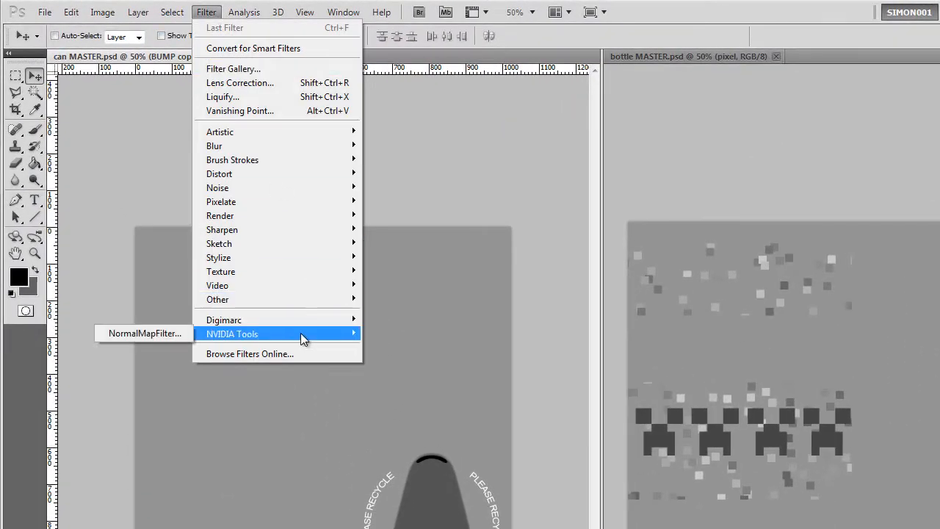
left_click(175, 333)
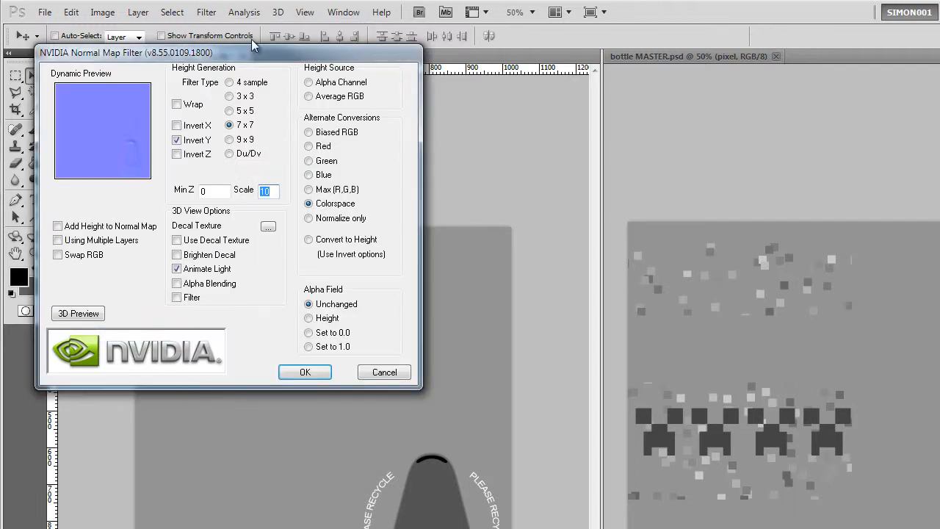
left_click_drag(230, 50, 730, 97)
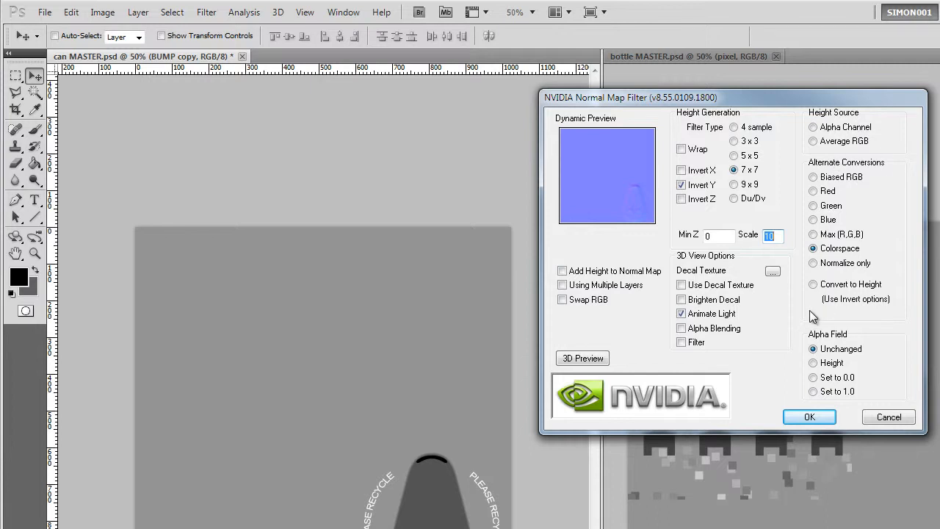
left_click(590, 276)
left_click(682, 185)
left_click(746, 129)
left_click(833, 181)
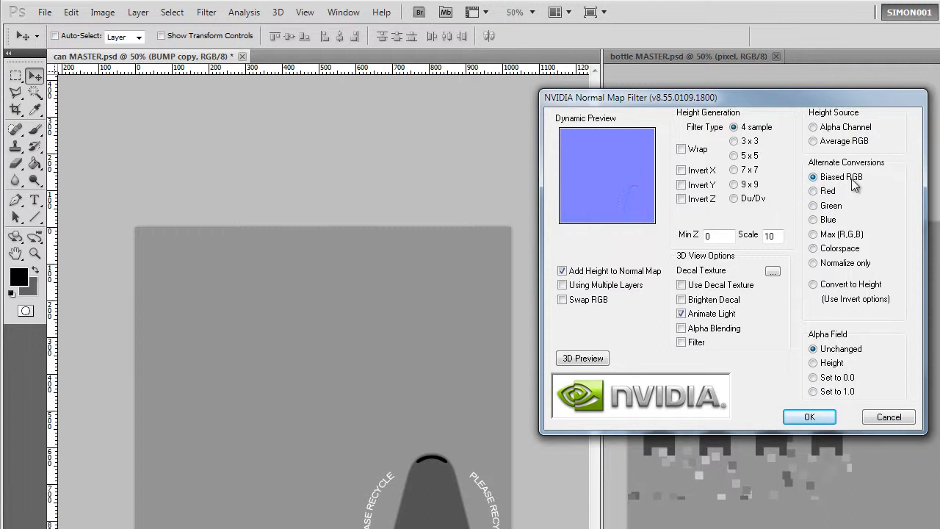
left_click(837, 144)
- Set the normal map scale to 2 and apply the filter to the BUMP copy layer
double_click(769, 235)
type("2")
key("Return")
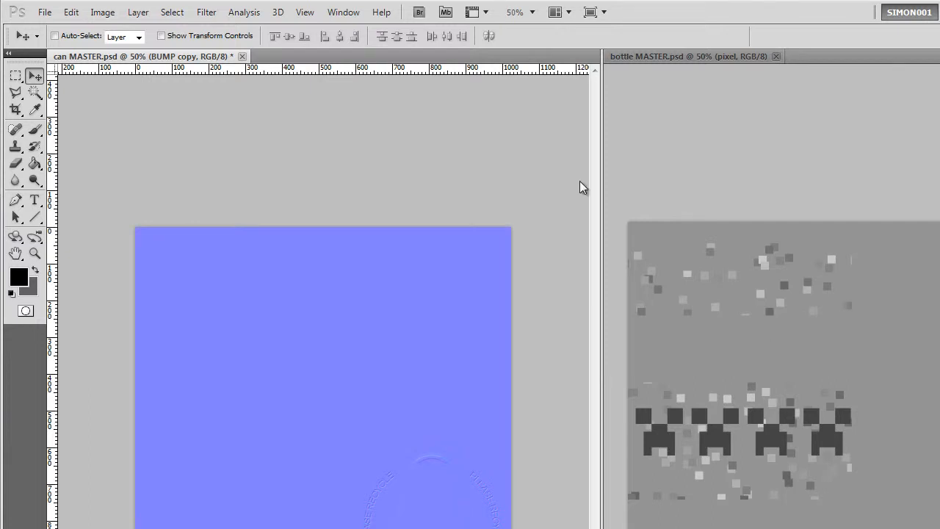
- Undo the applied normal map and reopen NVIDIA's NormalMapFilter for the BUMP copy layer, keeping the dialog clear of the can artwork
key("ctrl+z")
left_click(207, 12)
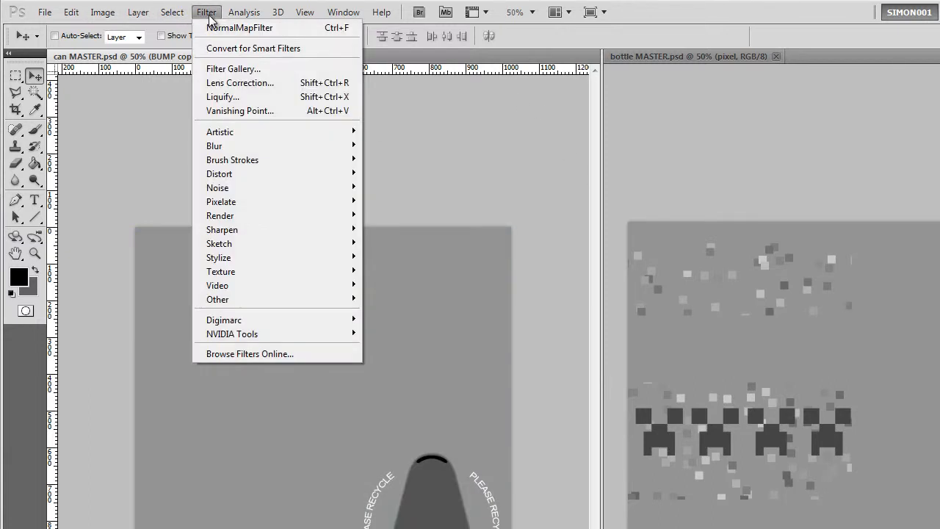
mouse_move(301, 334)
left_click(139, 332)
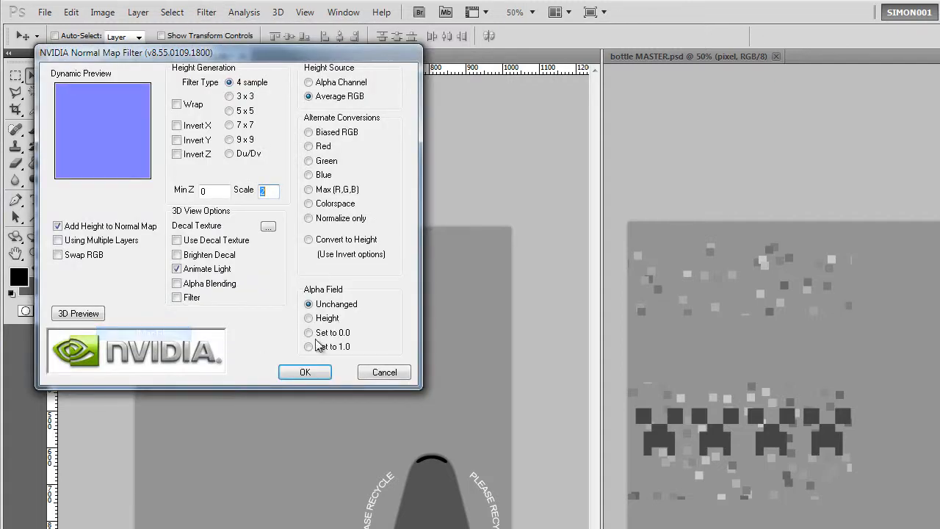
left_click_drag(301, 53, 807, 75)
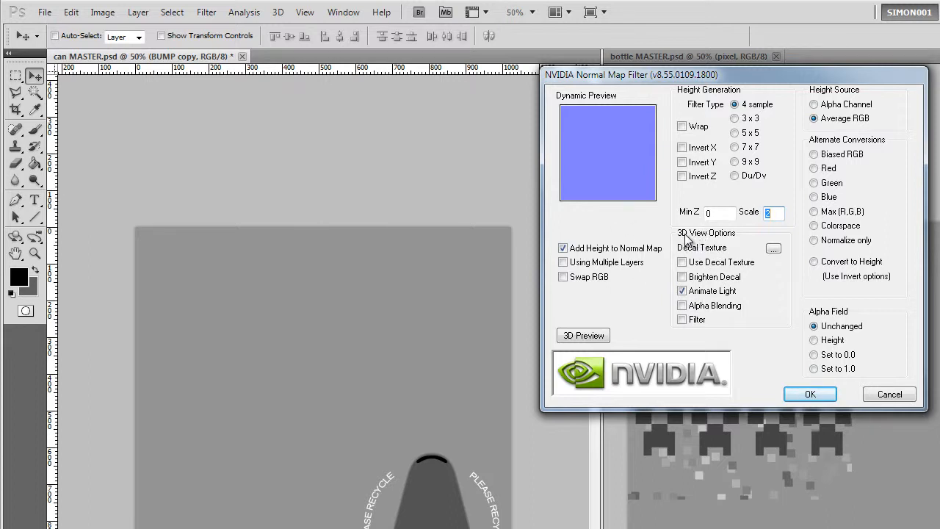
- Turn off Animate Light in the 3D view options and browse for a decal texture without choosing one
left_click(692, 293)
left_click(773, 249)
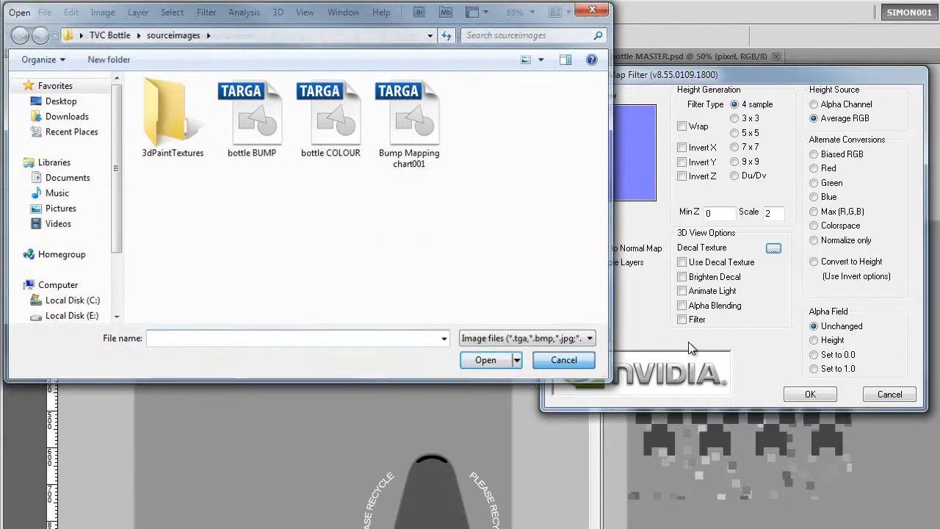
left_click(586, 362)
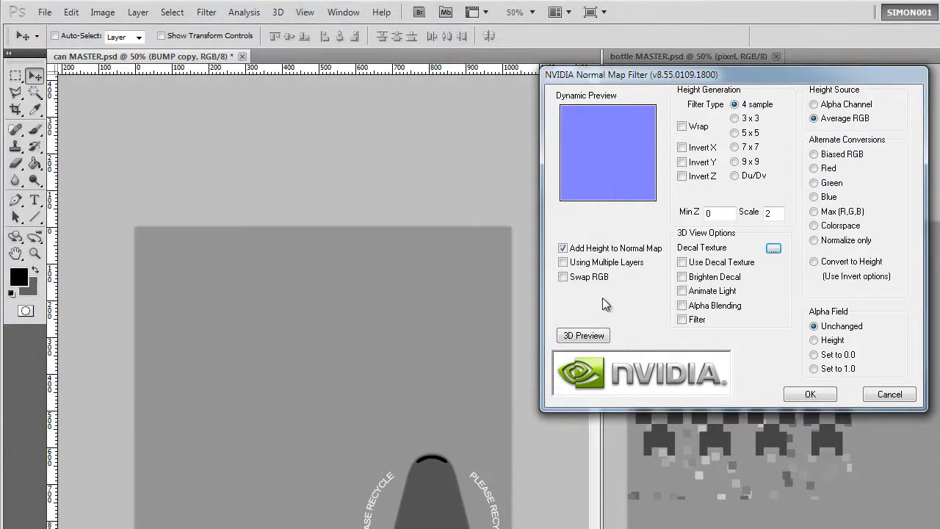
- Open the filter's 3D preview, show its keyboard controls, and rotate and move the previewed plane
left_click(585, 337)
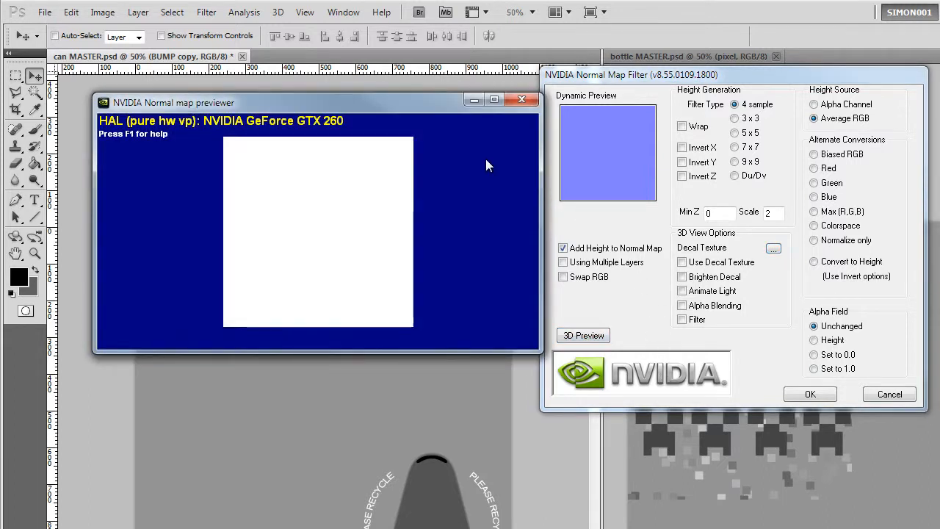
left_click_drag(369, 225, 264, 283)
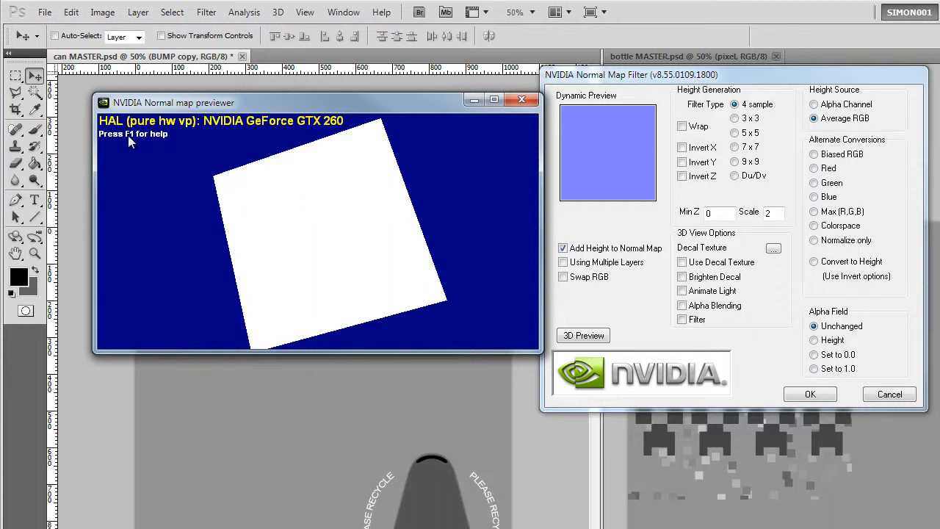
key("F1")
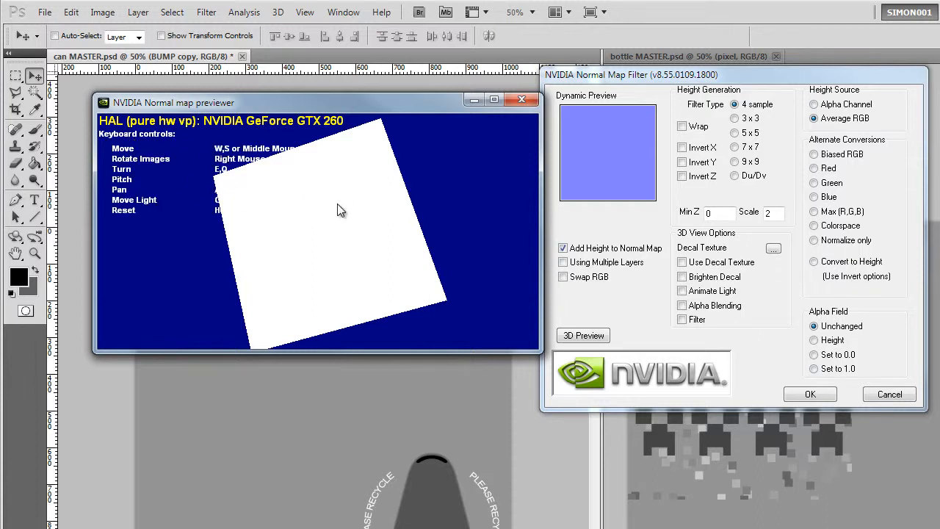
left_click_drag(316, 192, 211, 112)
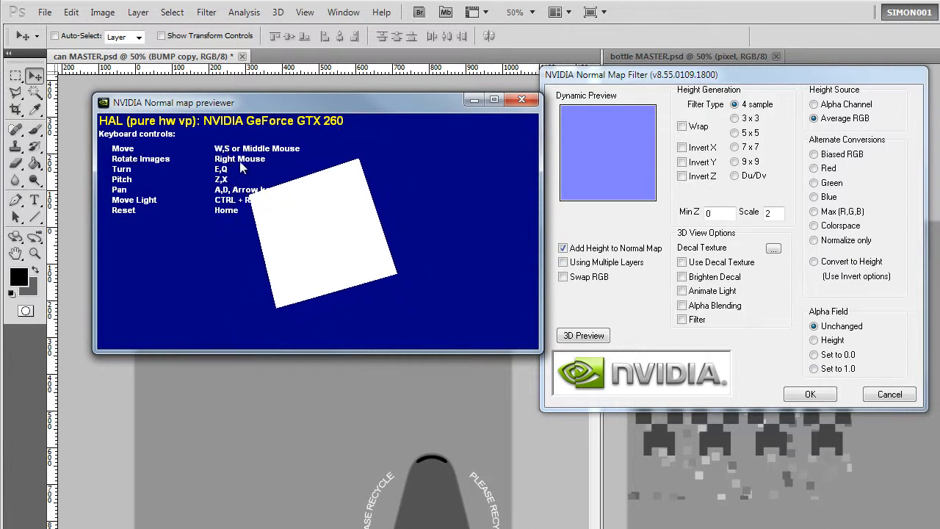
left_click_drag(331, 206, 179, 245)
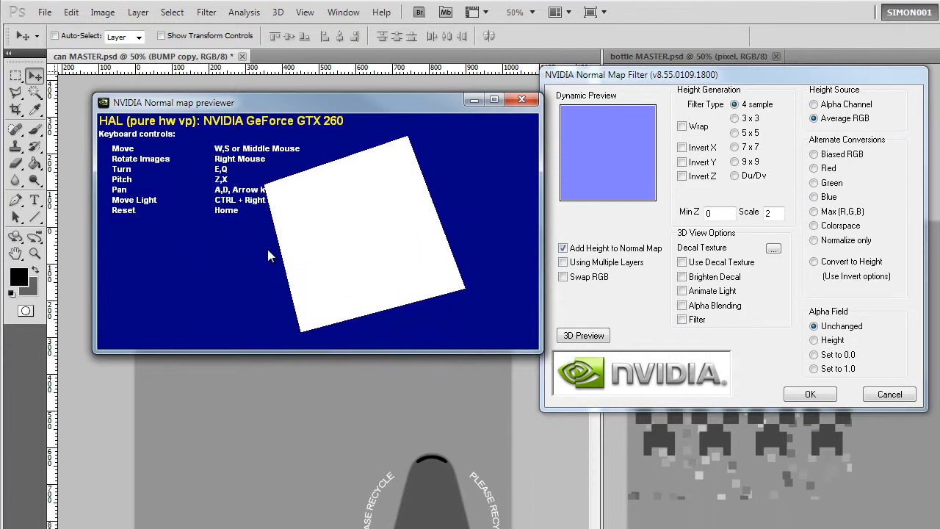
- Move the plane around in the 3D preview to check how the normal map displays on it
mouse_move(367, 250)
left_mouse_down()
mouse_move(306, 240)
mouse_move(147, 243)
mouse_move(448, 255)
mouse_move(419, 257)
mouse_move(398, 241)
mouse_move(313, 251)
mouse_move(392, 254)
mouse_move(381, 255)
left_mouse_up()
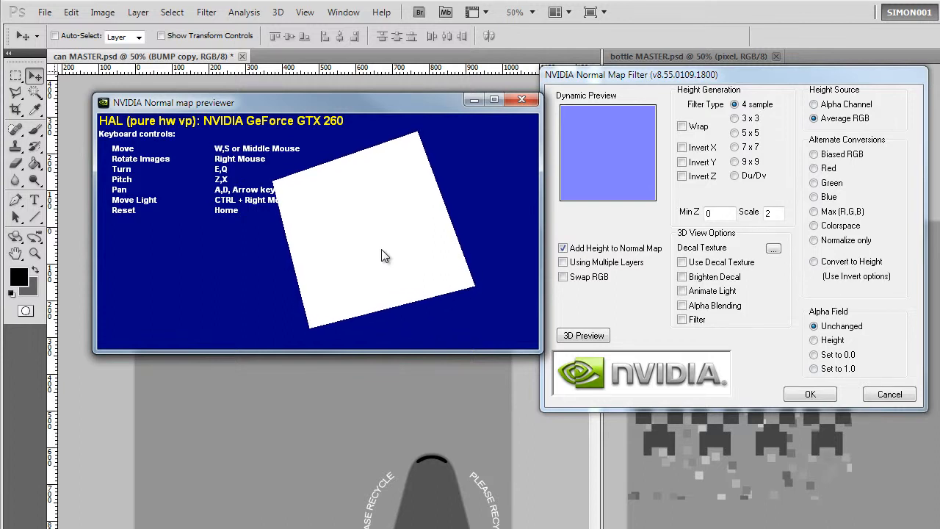
left_click_drag(382, 256, 337, 291)
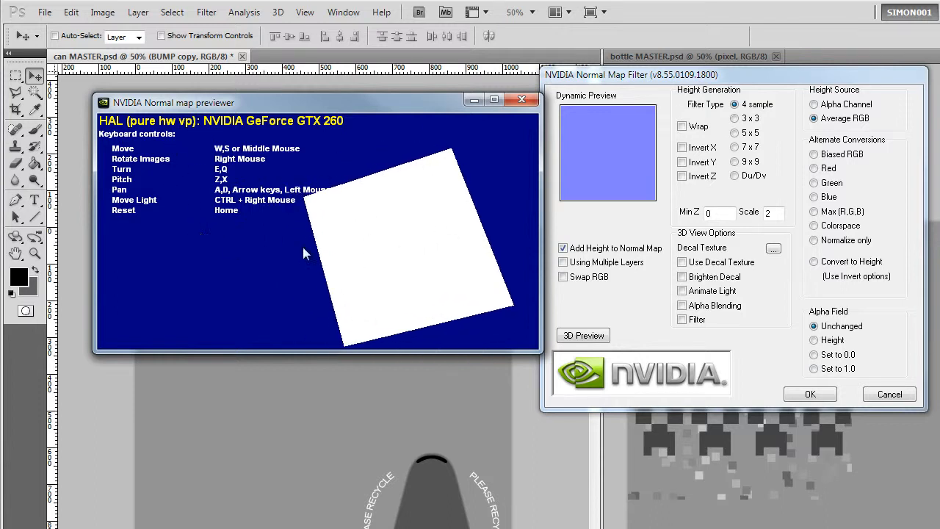
left_click_drag(386, 274, 215, 200)
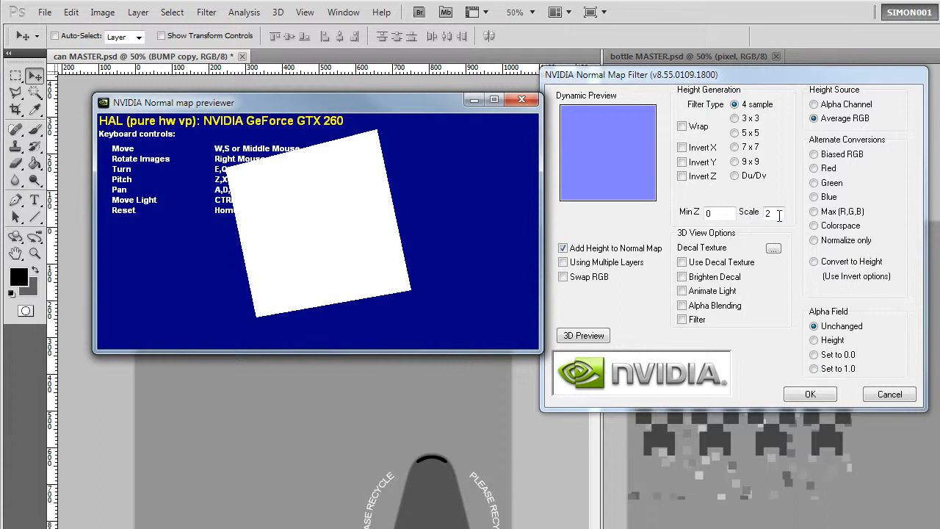
- Set the normal map scale to -10 and tilt the plane in the 3D preview
left_click_drag(780, 215, 755, 219)
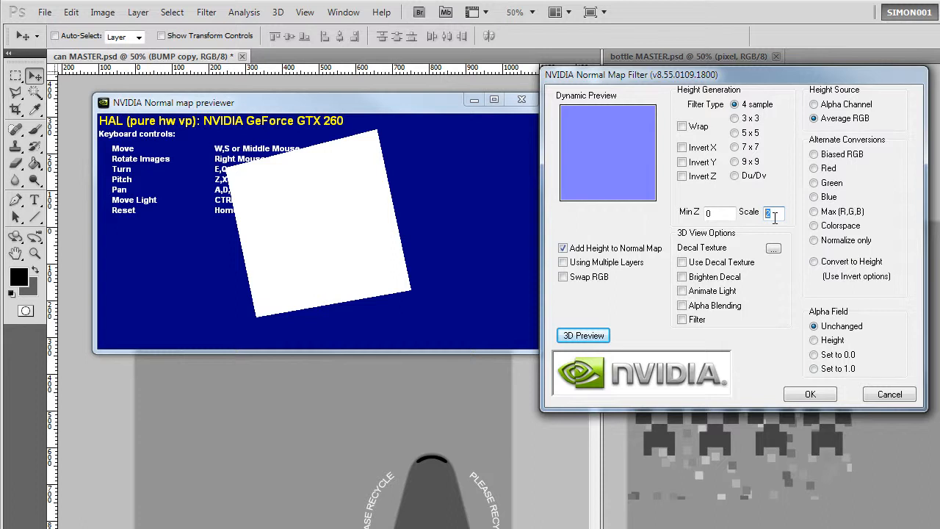
type("10")
left_click_drag(432, 304, 409, 378)
left_click_drag(389, 174, 267, 193)
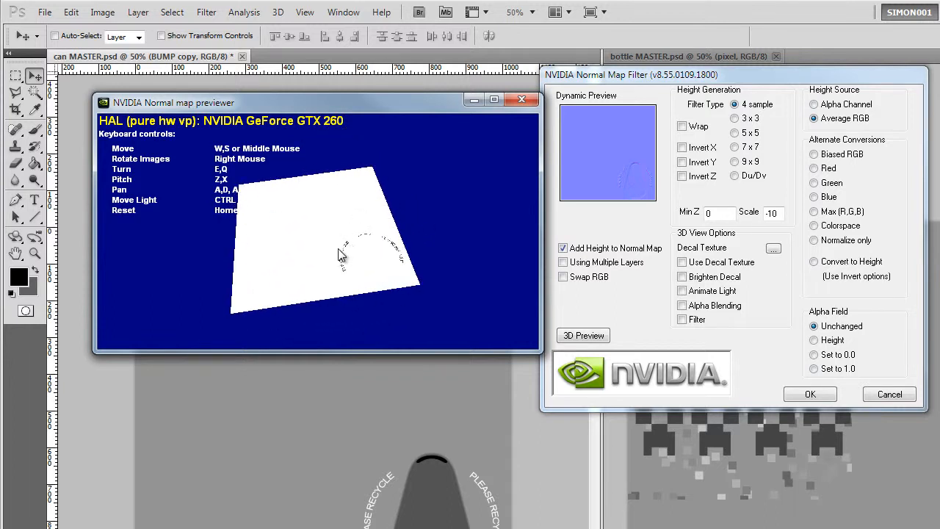
- Examine the PLEASE RECYCLE lettering up close in the 3D preview and close the previewer
left_click_drag(398, 243, 369, 200)
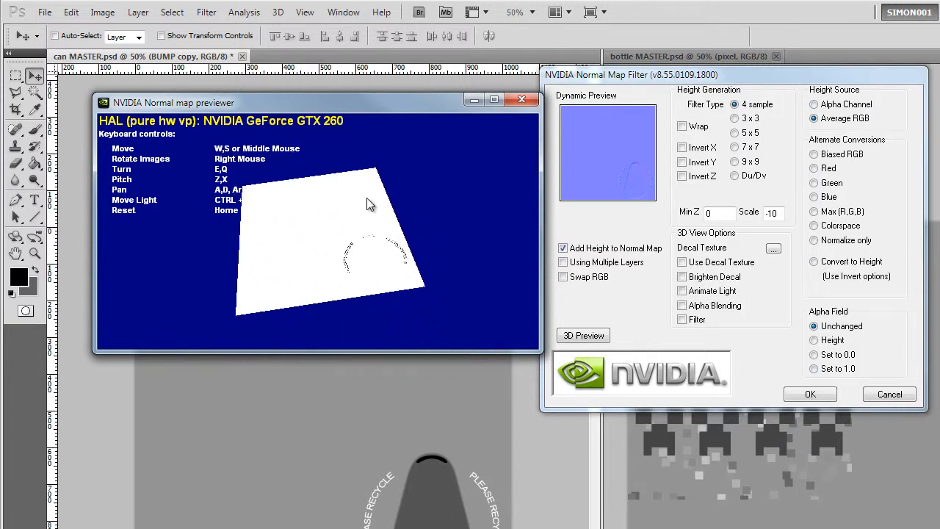
left_click_drag(362, 258, 375, 334)
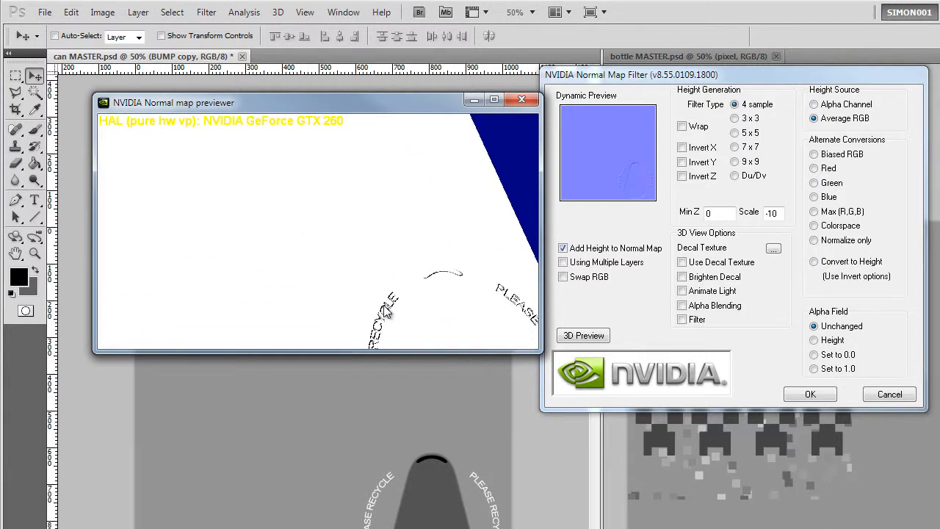
left_click_drag(421, 297, 377, 242)
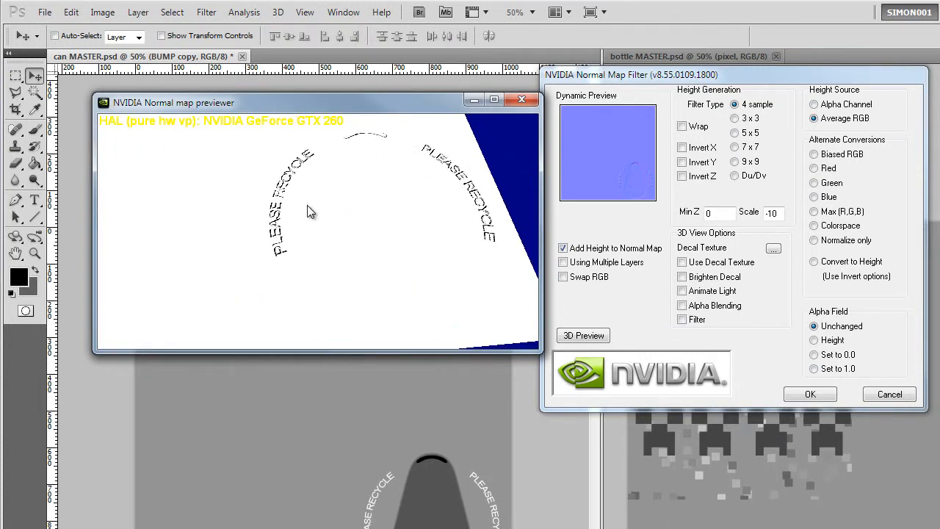
left_click_drag(410, 166, 406, 193)
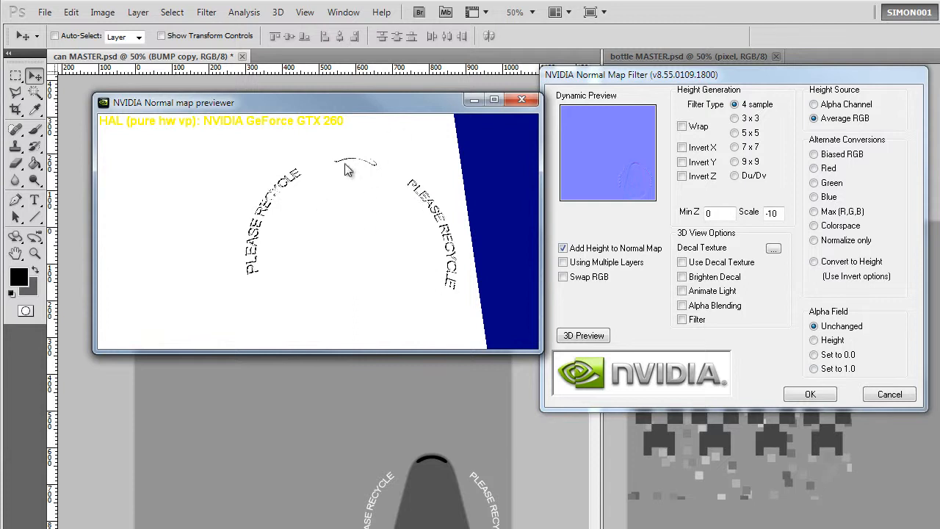
left_click(522, 100)
left_click_drag(619, 76, 610, 82)
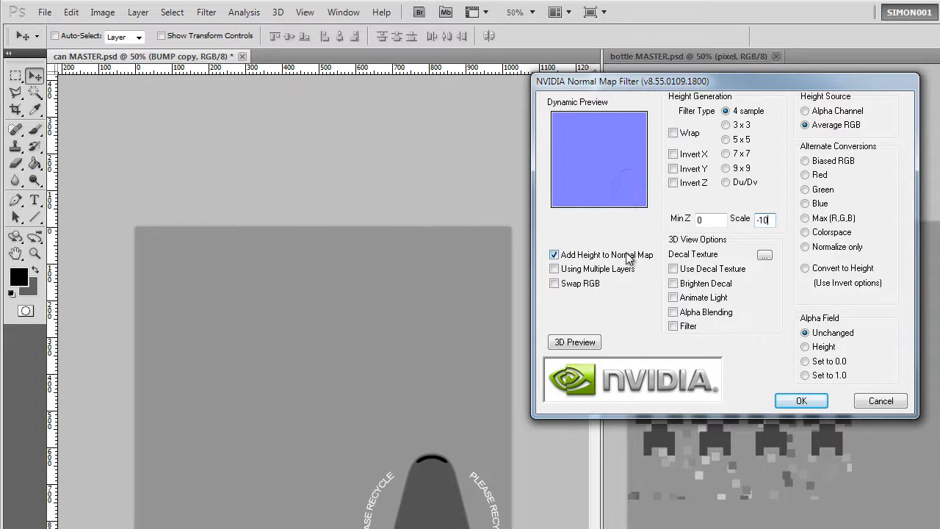
- Try normal map scales of -2 and -50 in the filter settings
double_click(767, 220)
key("BackSpace")
type("-2")
double_click(762, 224)
type("-50")
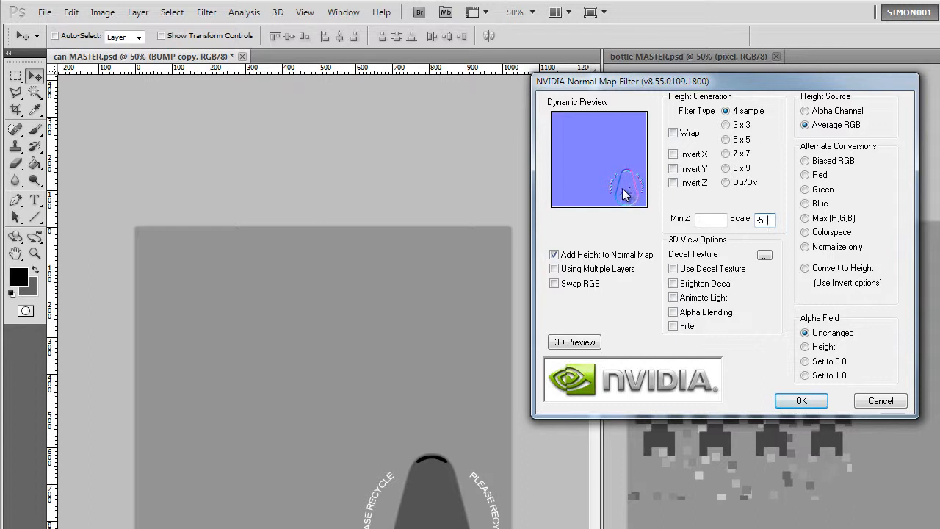
- Set the normal map scale to -20
left_click_drag(767, 219, 757, 219)
type("-20")
double_click(763, 220)
left_click_drag(770, 220, 755, 222)
- Try Invert Y, turn it back off, and apply the normal map filter to the BUMP copy layer
left_click(690, 170)
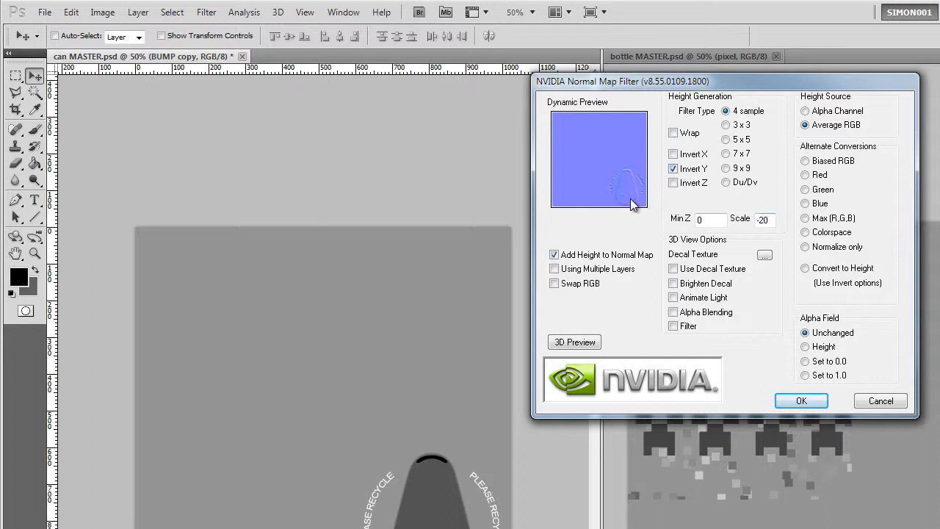
left_click(673, 169)
left_click(796, 409)
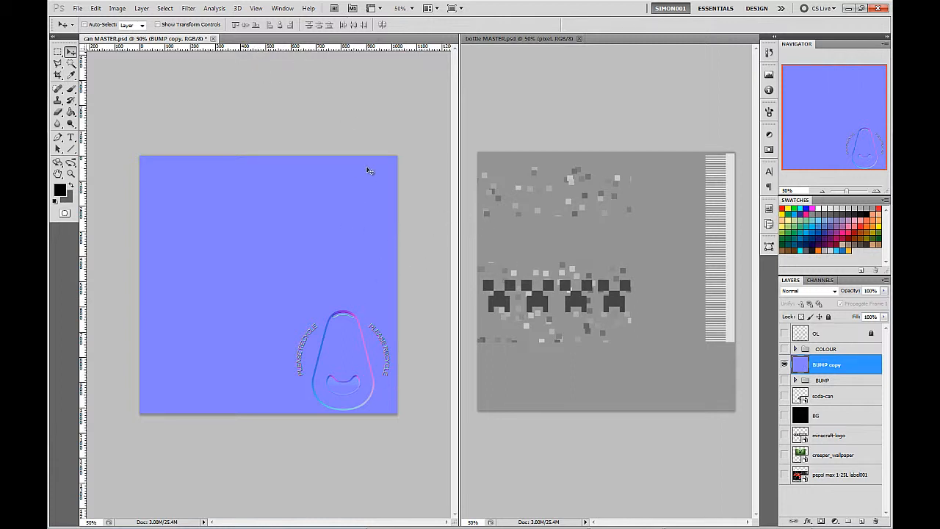
- Undo the applied normal map and duplicate the BUMP copy layer twice
key("ctrl+z")
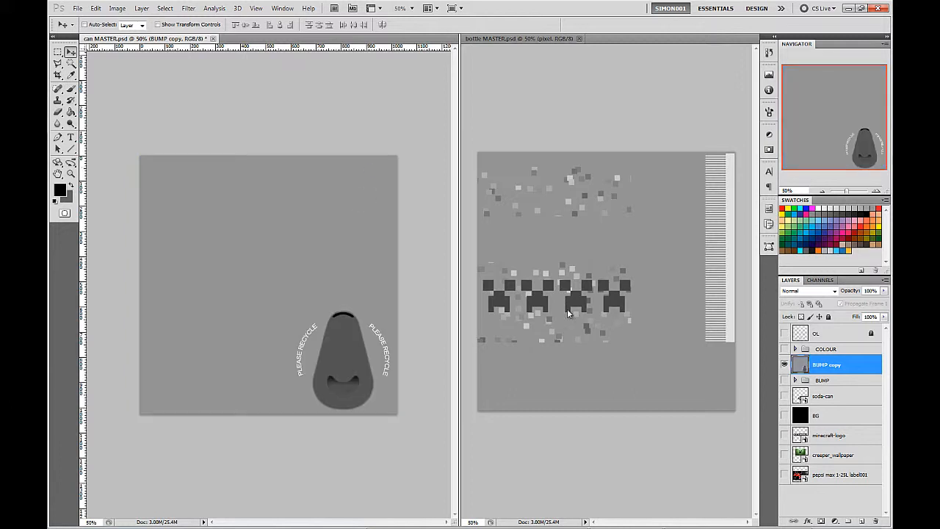
left_click_drag(853, 365, 863, 520)
left_click_drag(855, 368, 862, 520)
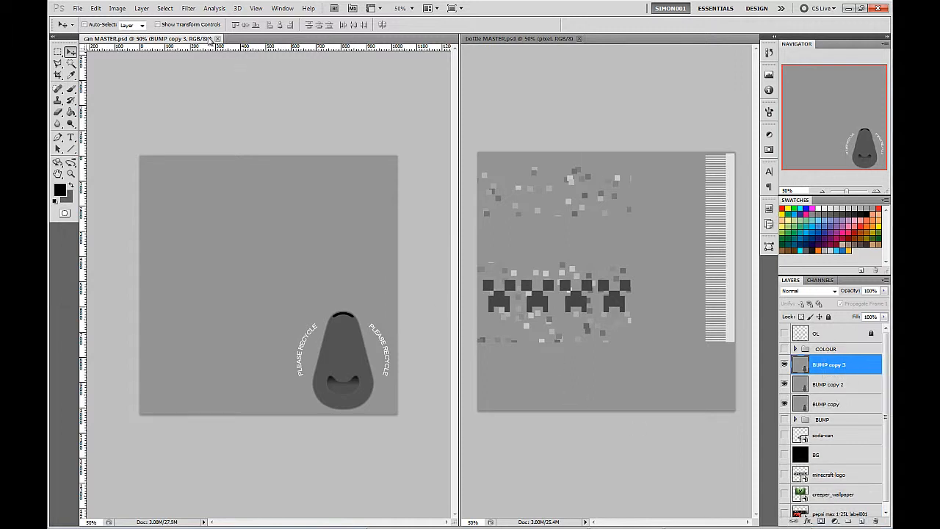
- Try reapplying the last filter directly to BUMP copy 3, and undo it
left_click(190, 9)
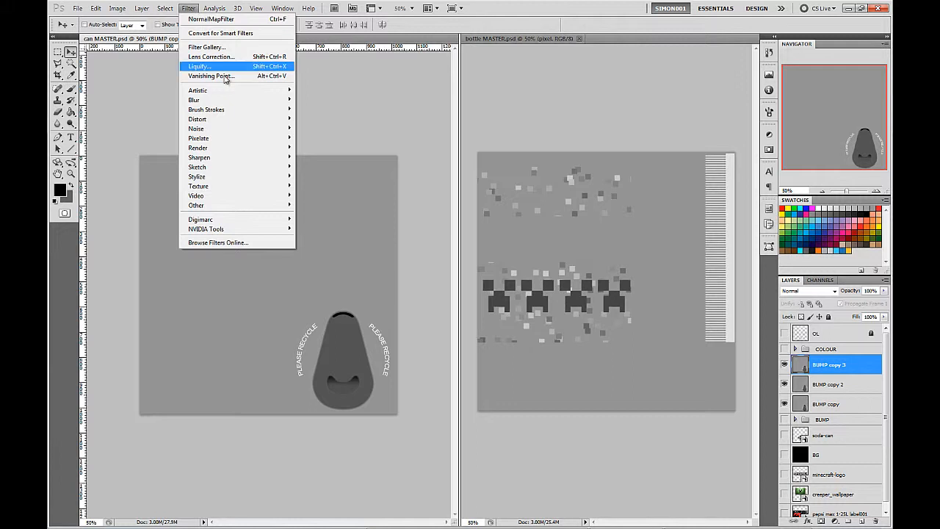
left_click(244, 20)
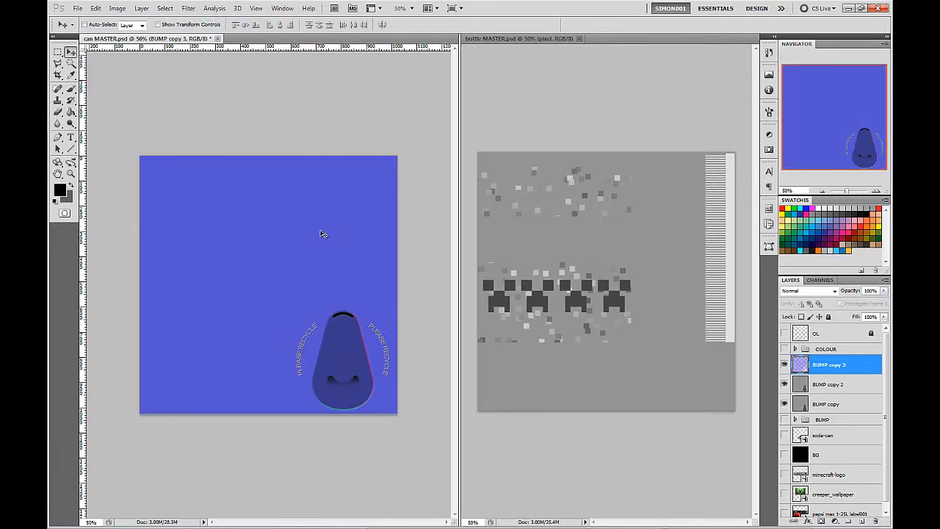
key("ctrl+z")
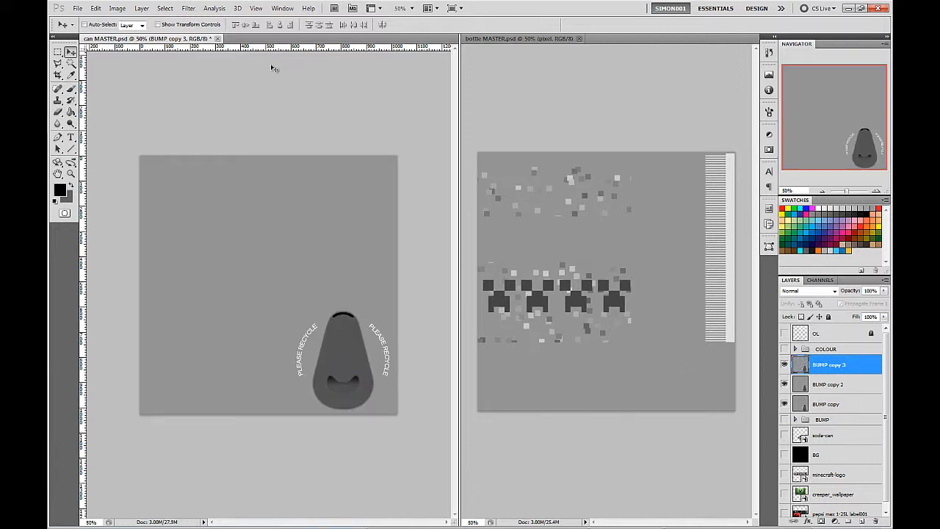
- Apply NVIDIA's NormalMapFilter with scale -20 to BUMP copy 3 and hide that layer
left_click(188, 10)
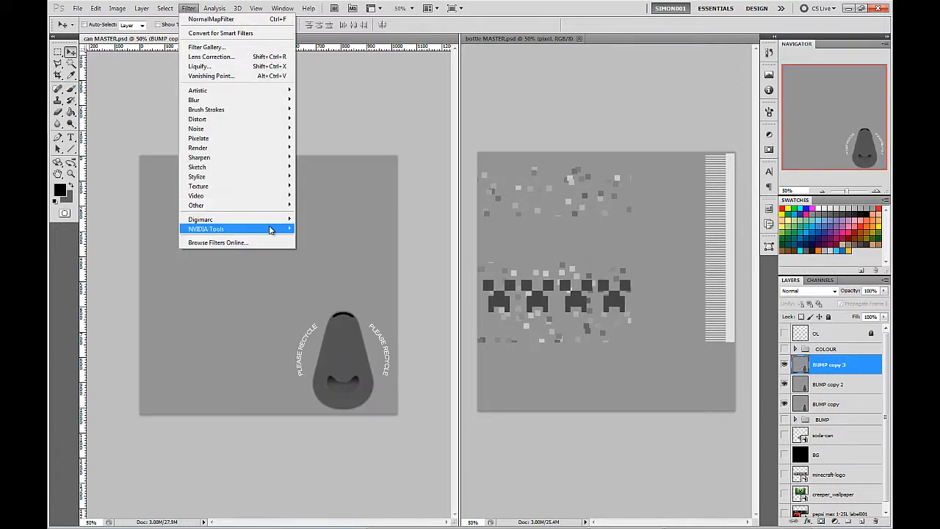
mouse_move(267, 230)
left_click(160, 228)
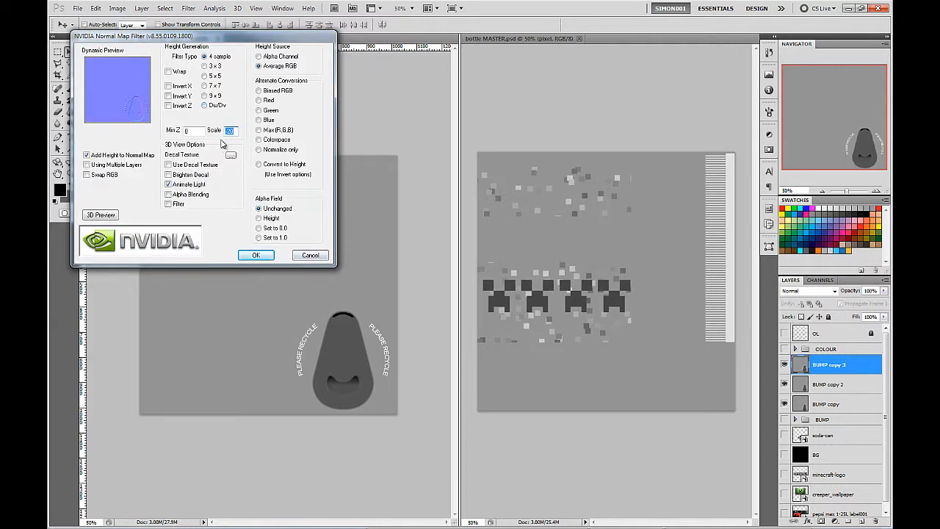
left_click(250, 255)
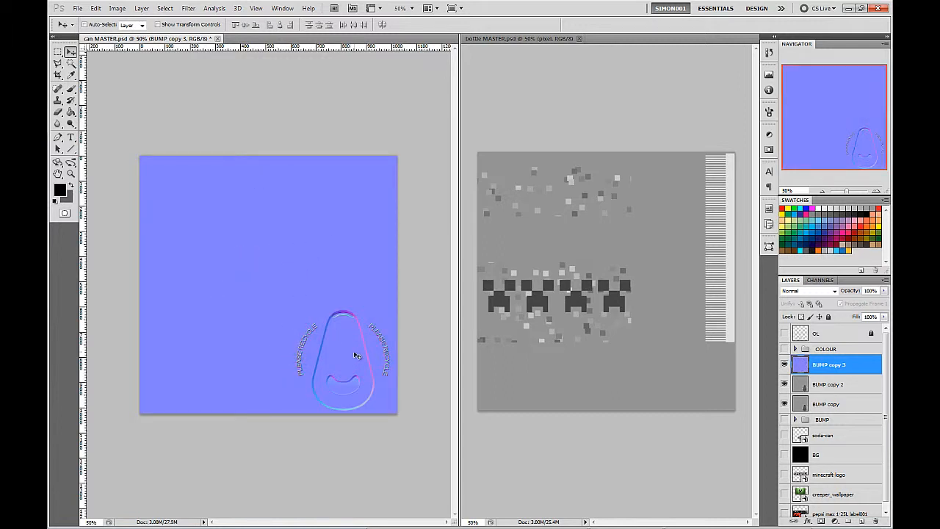
left_click(784, 364)
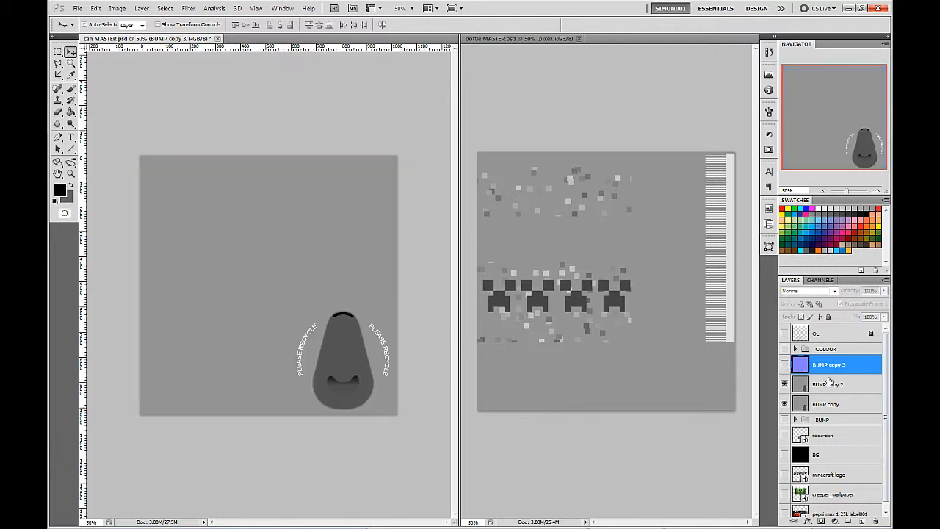
- Apply NVIDIA's NormalMapFilter with scale -10 to BUMP copy 2 and hide that layer
left_click(829, 382)
left_click(165, 8)
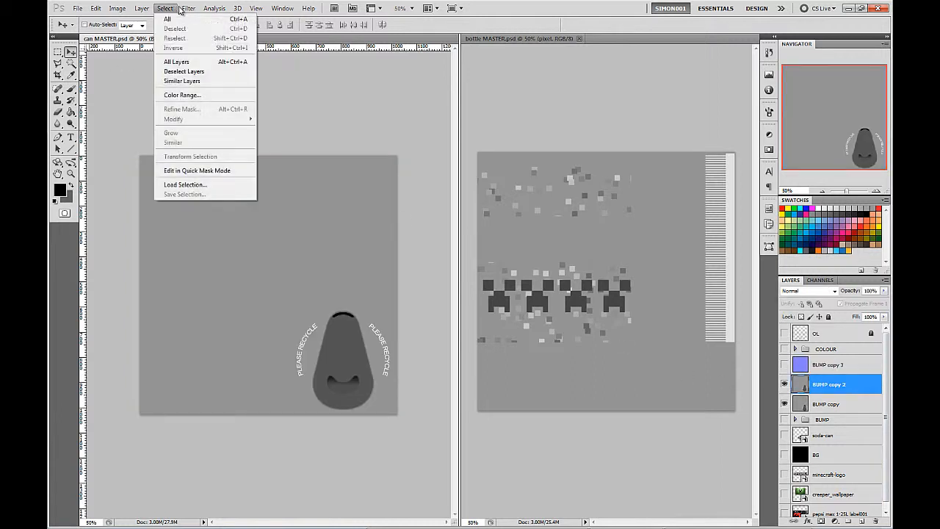
mouse_move(189, 9)
mouse_move(261, 229)
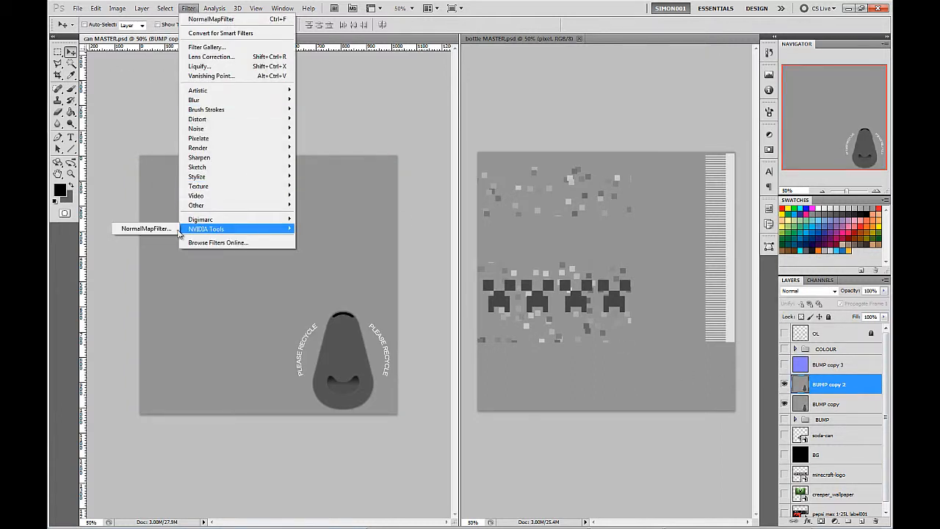
left_click(146, 228)
double_click(232, 130)
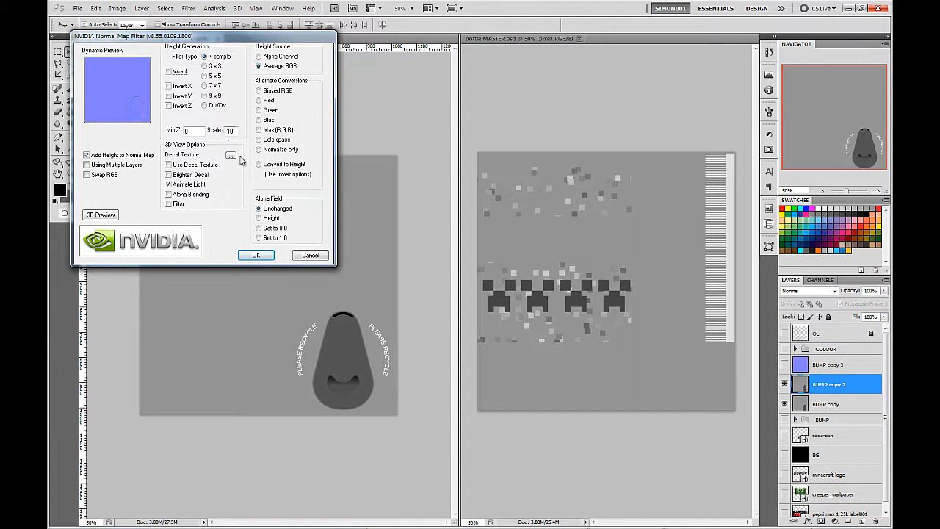
left_click(256, 255)
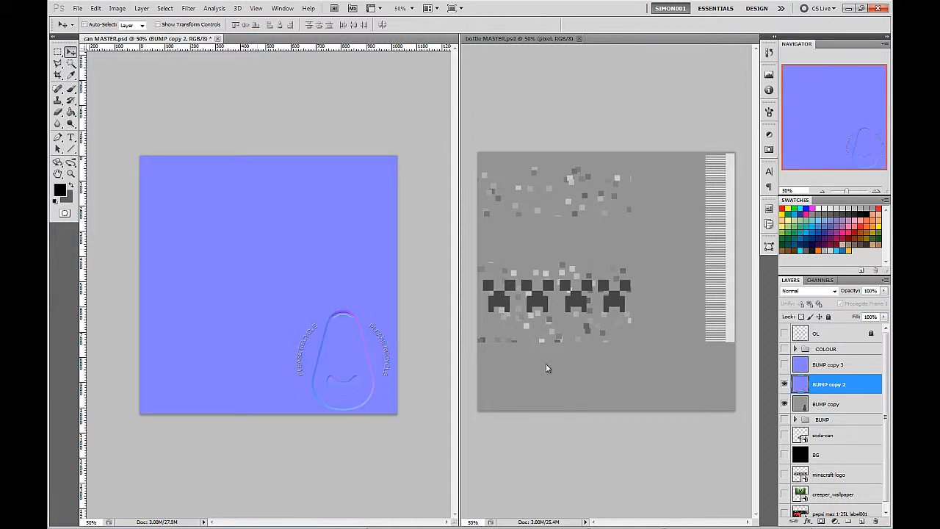
left_click(784, 385)
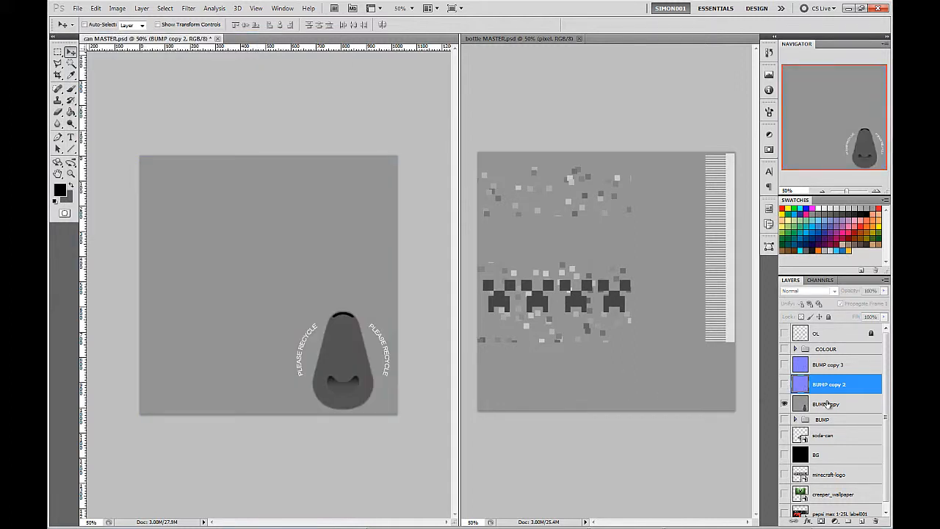
- Apply NVIDIA's NormalMapFilter with scale 20 to the BUMP copy layer
left_click(829, 404)
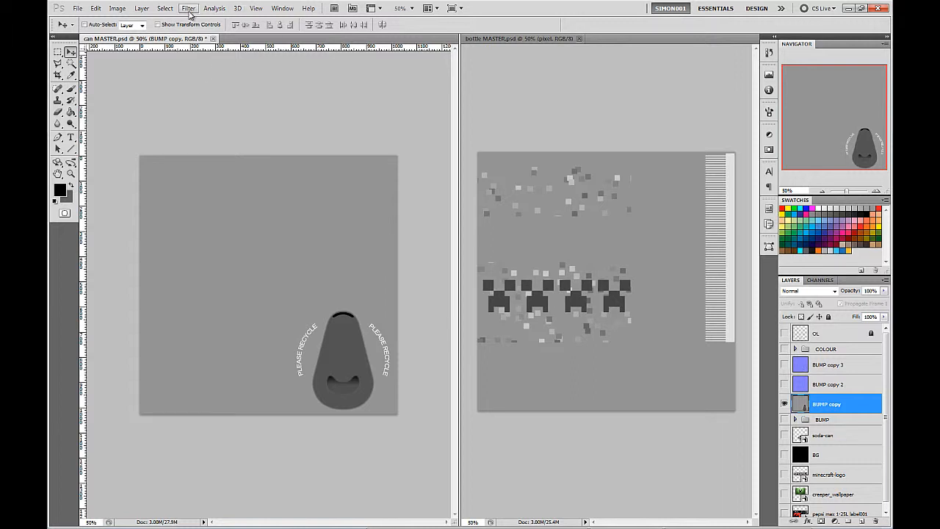
left_click(189, 9)
mouse_move(243, 211)
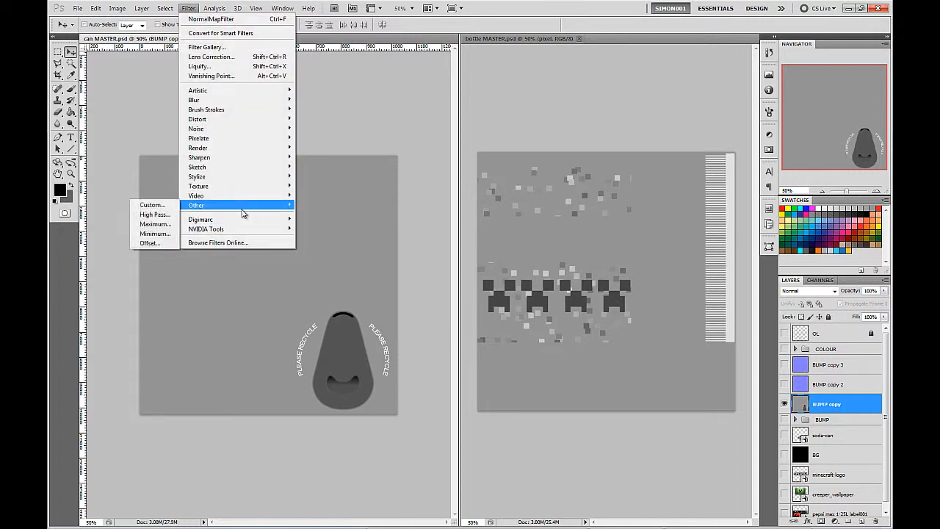
mouse_move(246, 227)
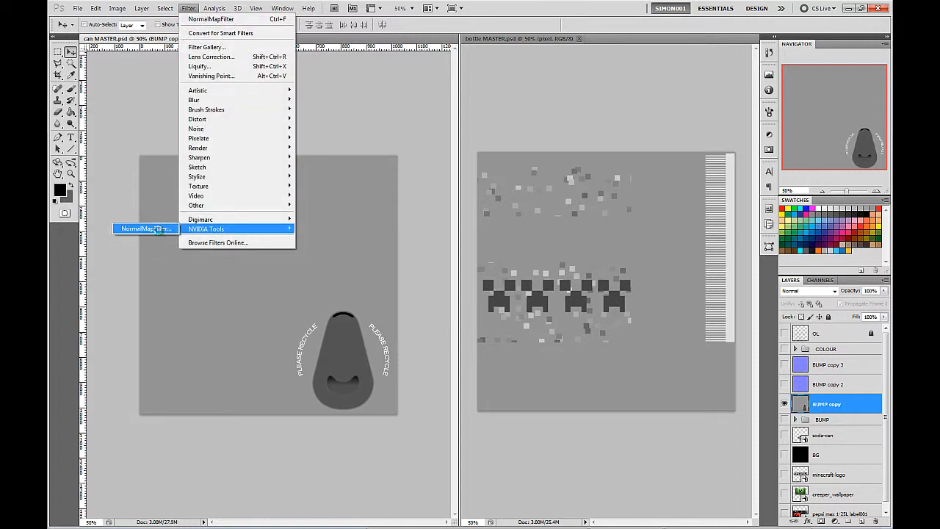
left_click(158, 229)
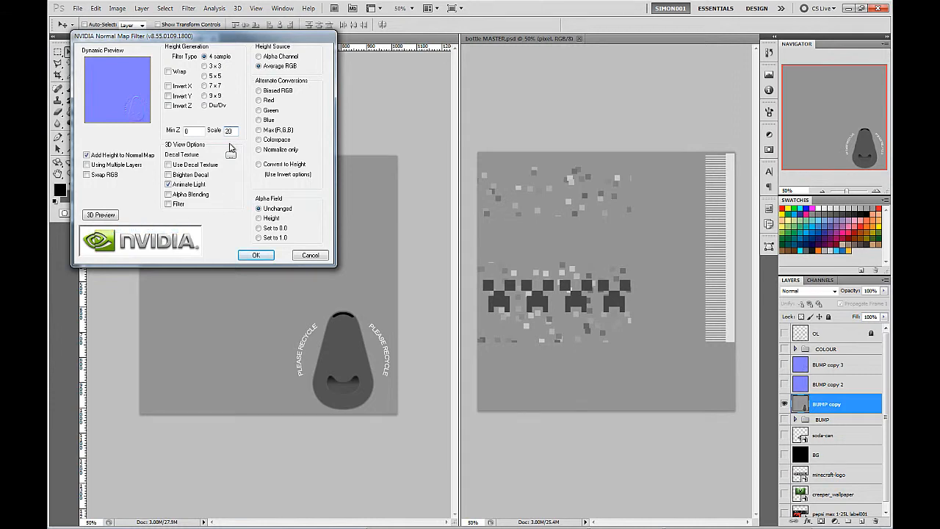
key("Return")
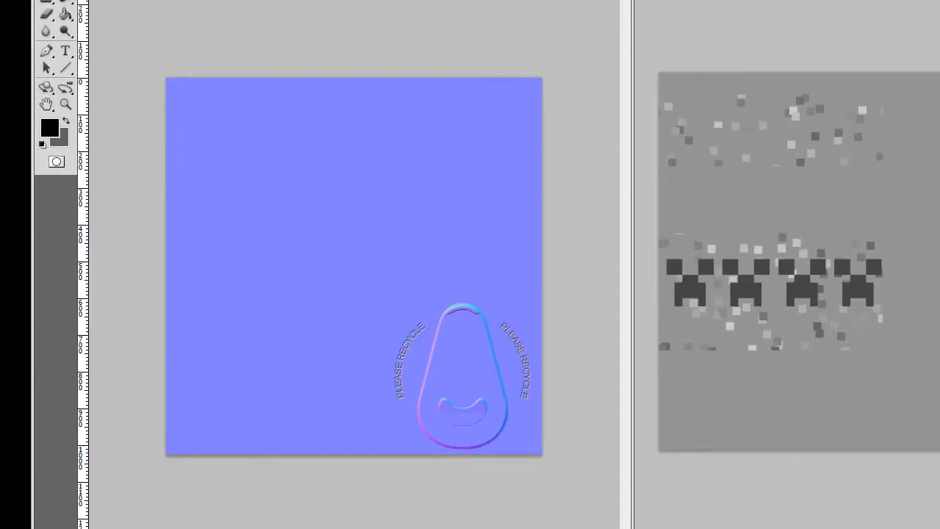
- Switch between the differently scaled normal maps to compare the relief of the can's tab and lettering
key("ctrl+z")
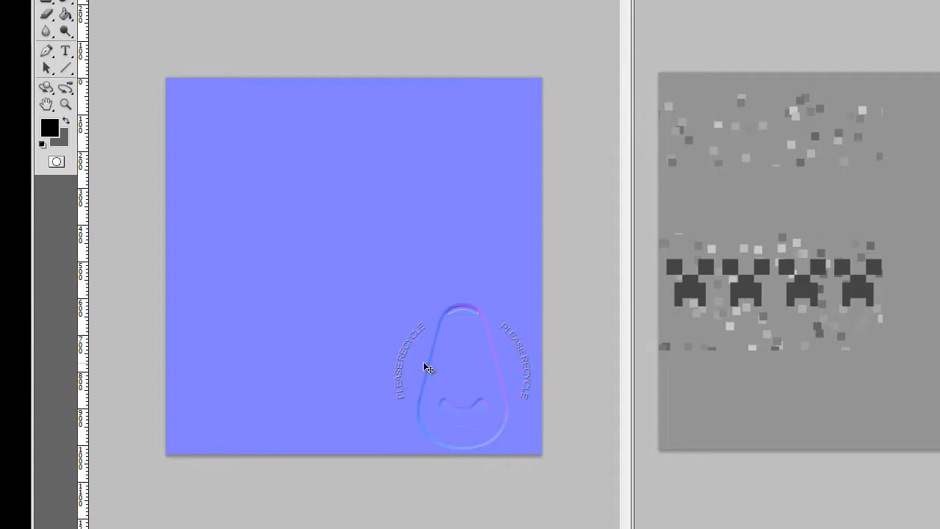
key("ctrl+z")
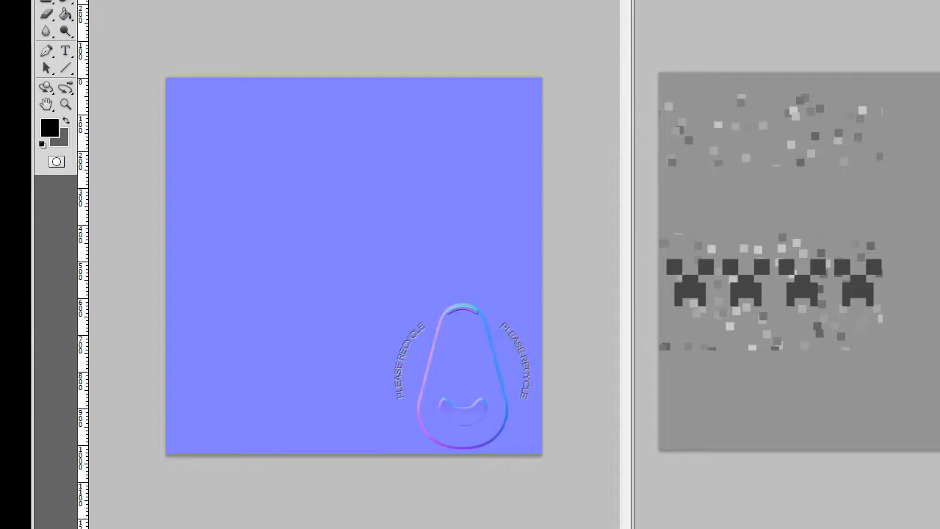
key("ctrl+z")
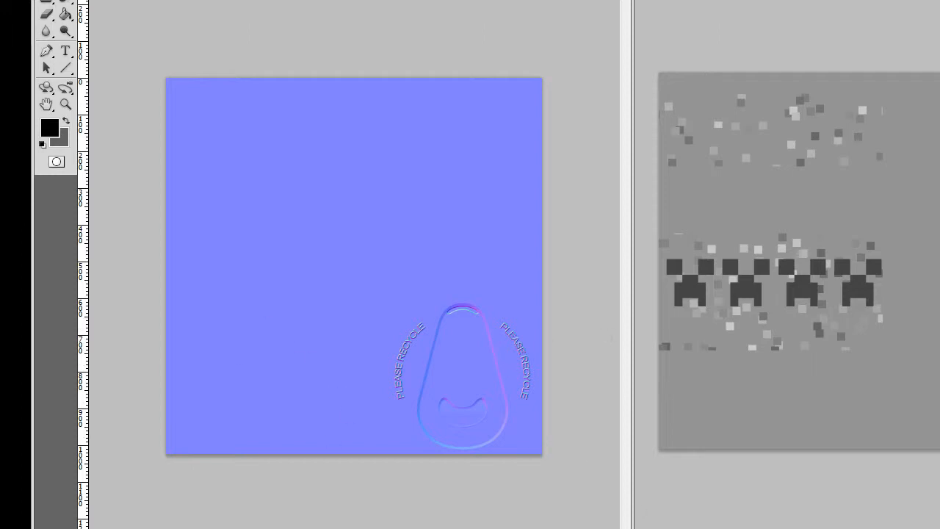
- Toggle the can's normal map between its scale variants to check whether the tab and lettering look raised or inset
key("ctrl+z")
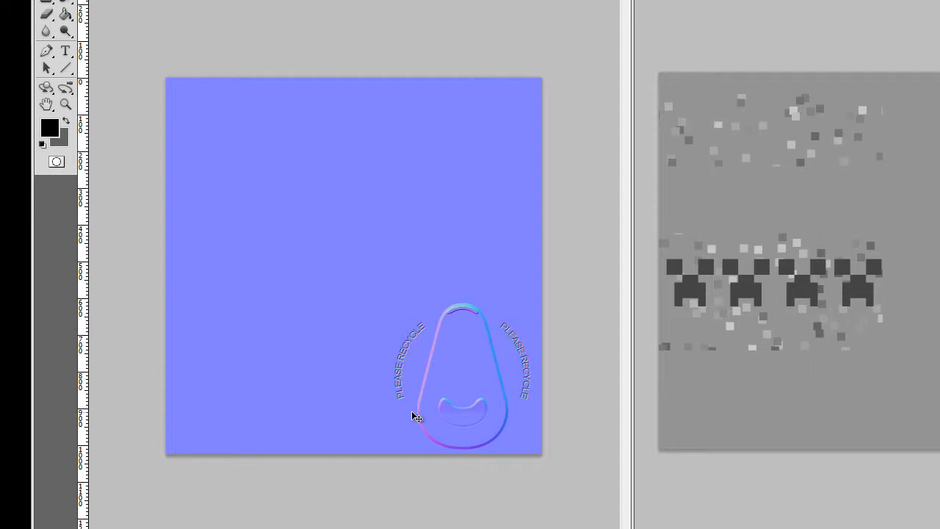
key("ctrl+z")
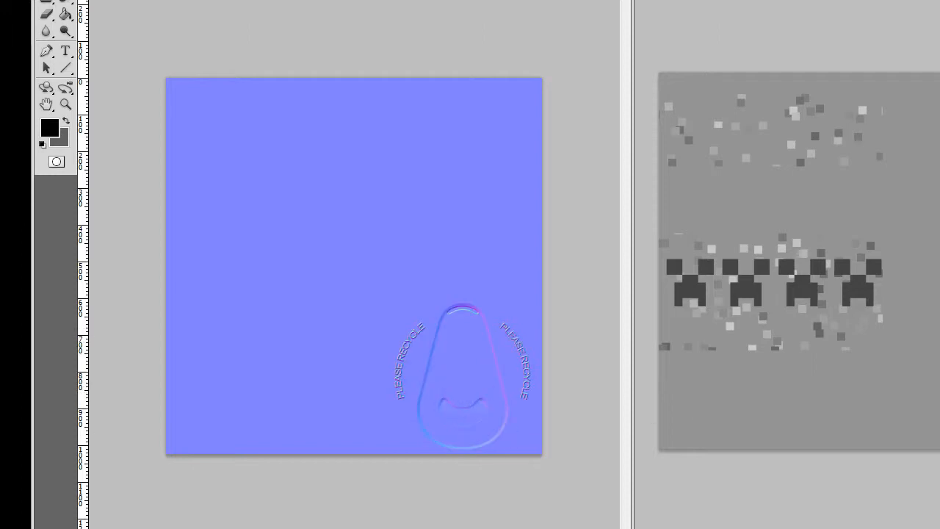
key("ctrl+z")
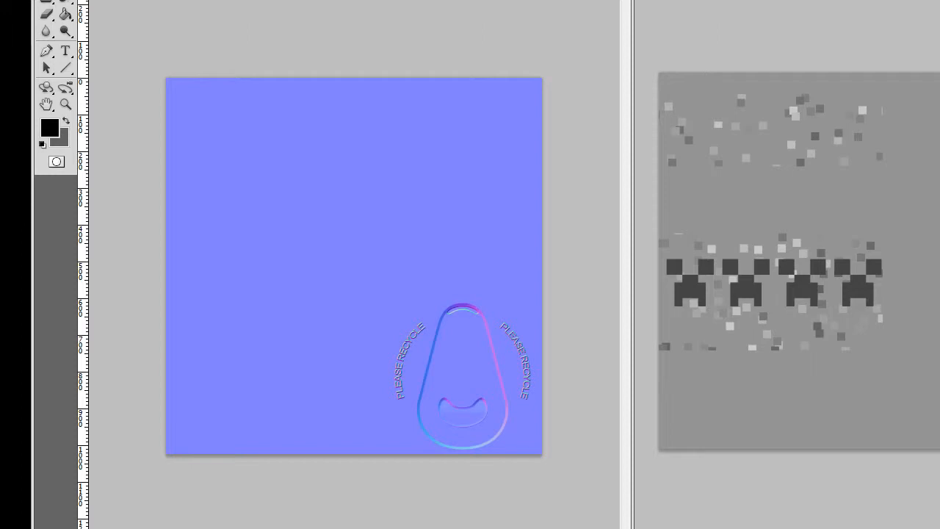
key("ctrl+z")
key("ctrl+z")
key("ctrl+z")
key("ctrl+z")
key("ctrl+z")
key("ctrl+z")
key("ctrl+z")
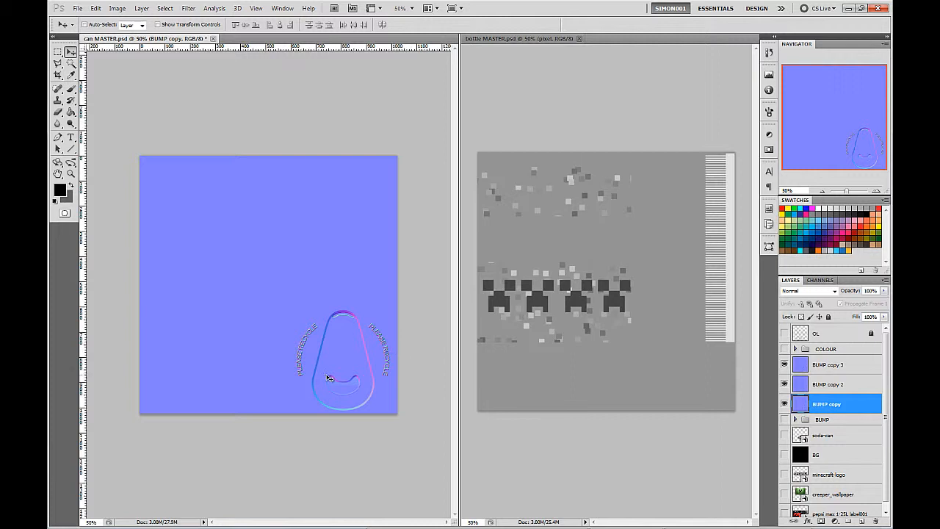
- Switch to the bottle MASTER.psd document and delete the hidden Layer 8
left_click(559, 77)
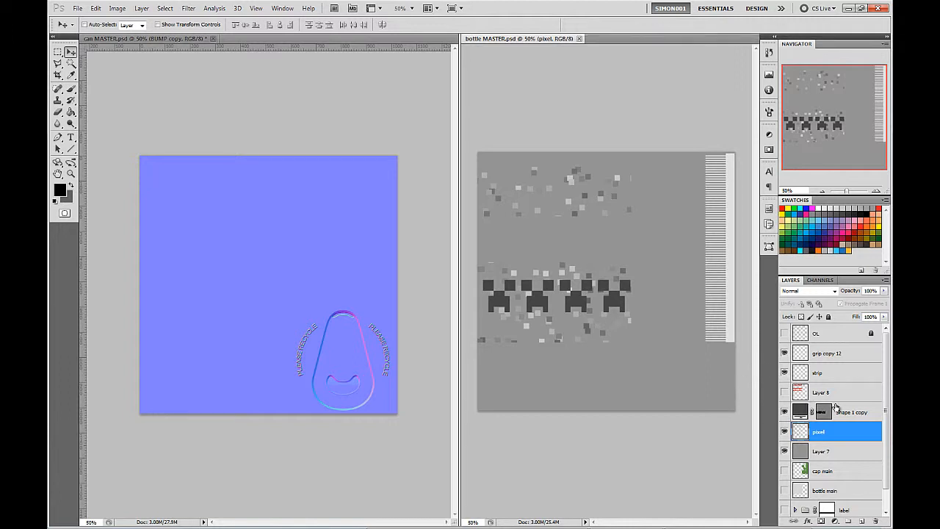
scroll(836, 408, "down", 1)
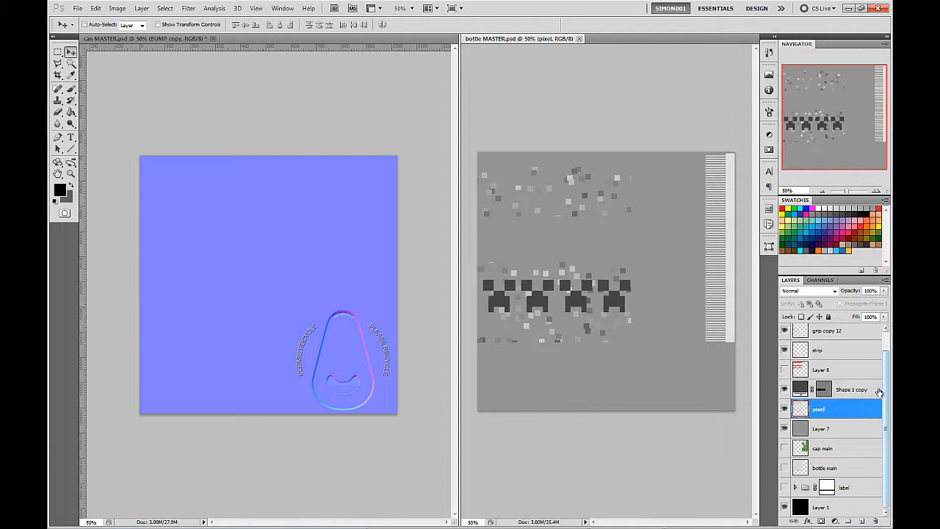
scroll(833, 376, "up", 1)
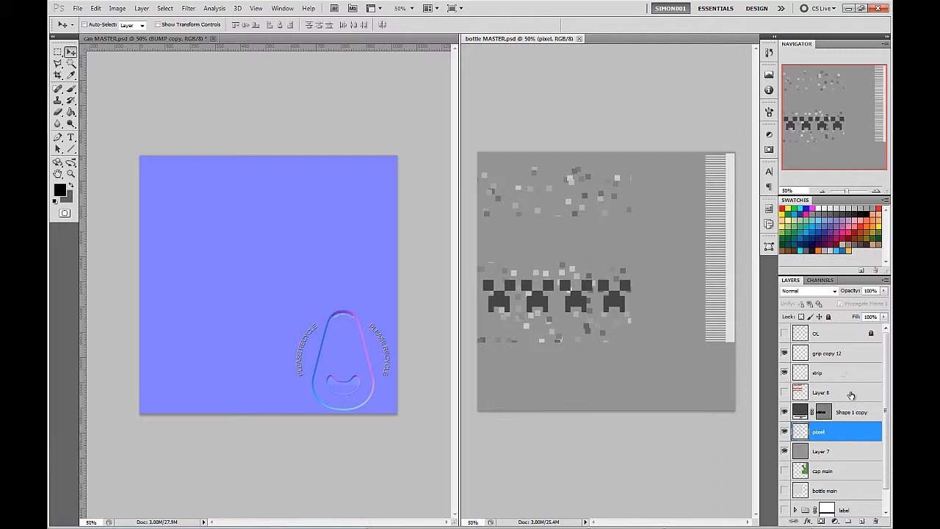
left_click_drag(851, 397, 877, 522)
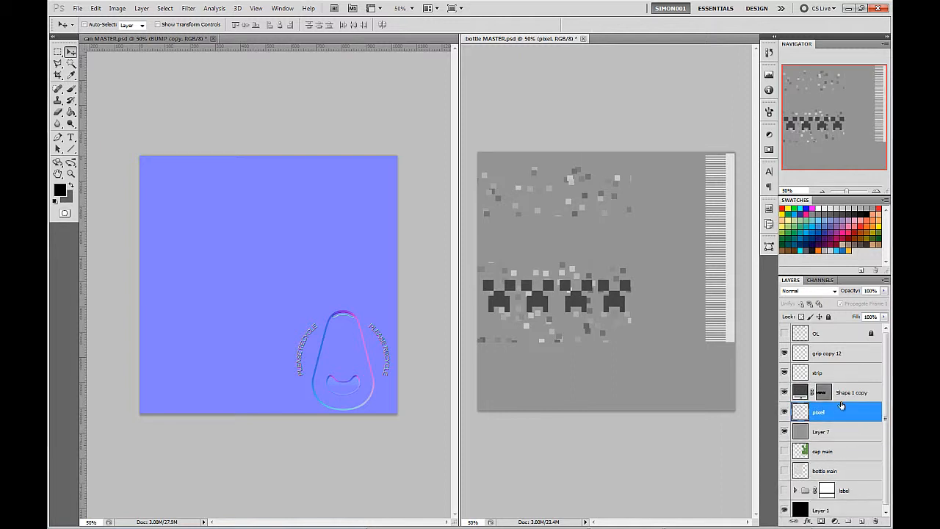
- Rename the grip copy 12 layer to grip
left_click(856, 362)
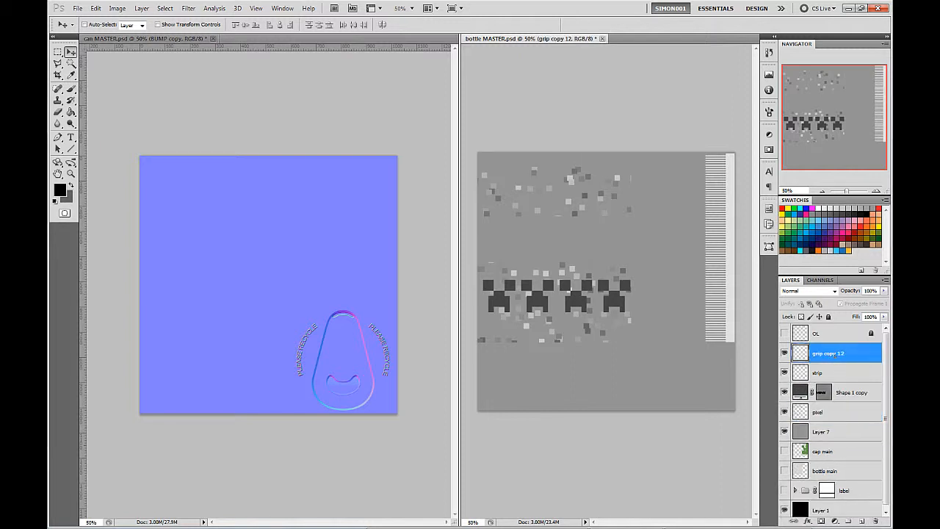
double_click(833, 355)
left_click(822, 354)
key("BackSpace")
key("BackSpace")
key("BackSpace")
key("BackSpace")
key("BackSpace")
key("BackSpace")
key("BackSpace")
key("BackSpace")
left_click(869, 380)
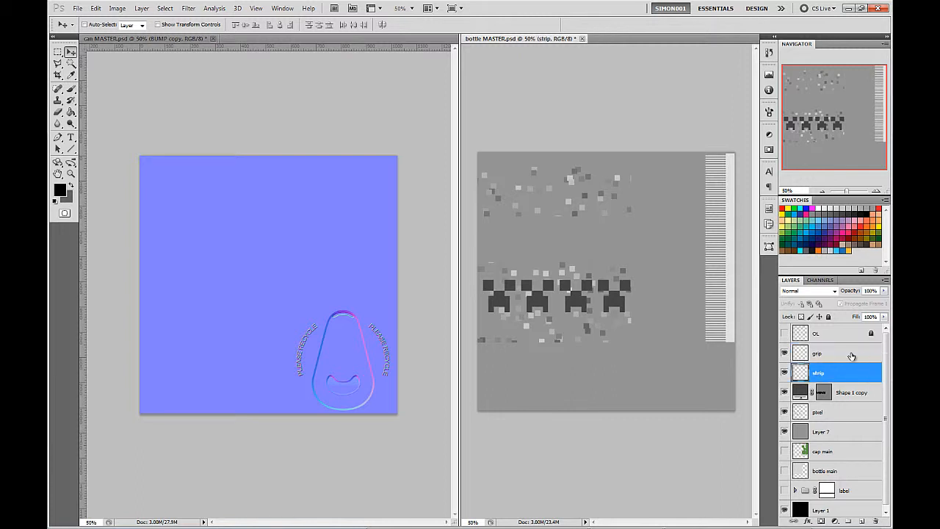
- Group the grip, strip, Shape 1 copy, pixel and Layer 7 layers and name the group BUMP
left_click(872, 397)
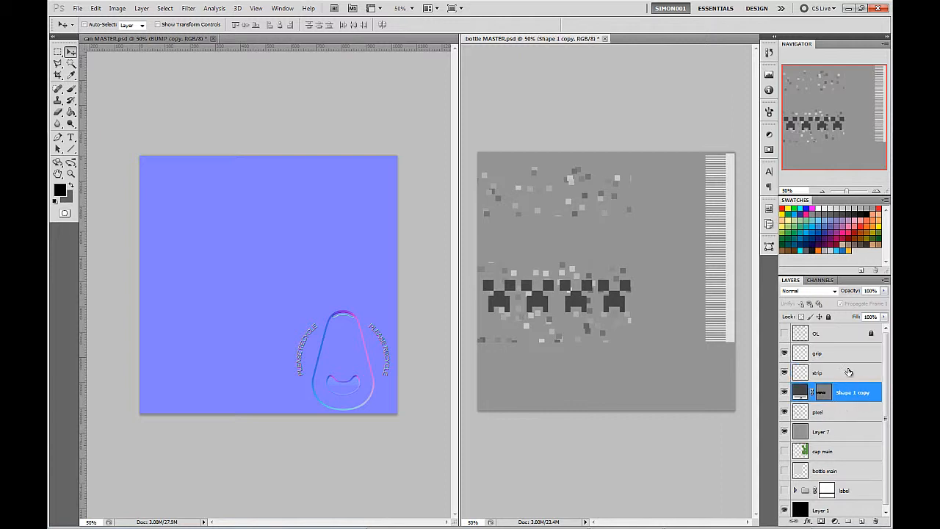
left_click(848, 360)
left_click(835, 436, "shift")
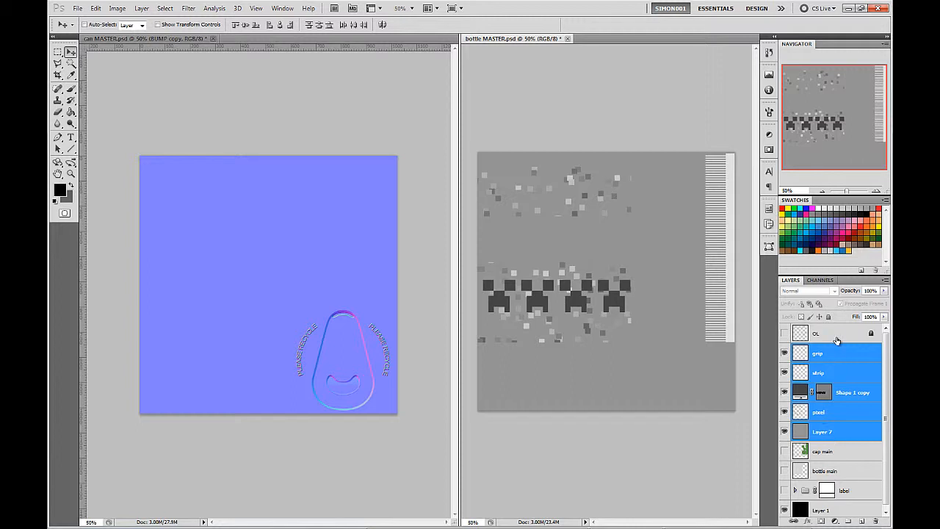
left_click(142, 8)
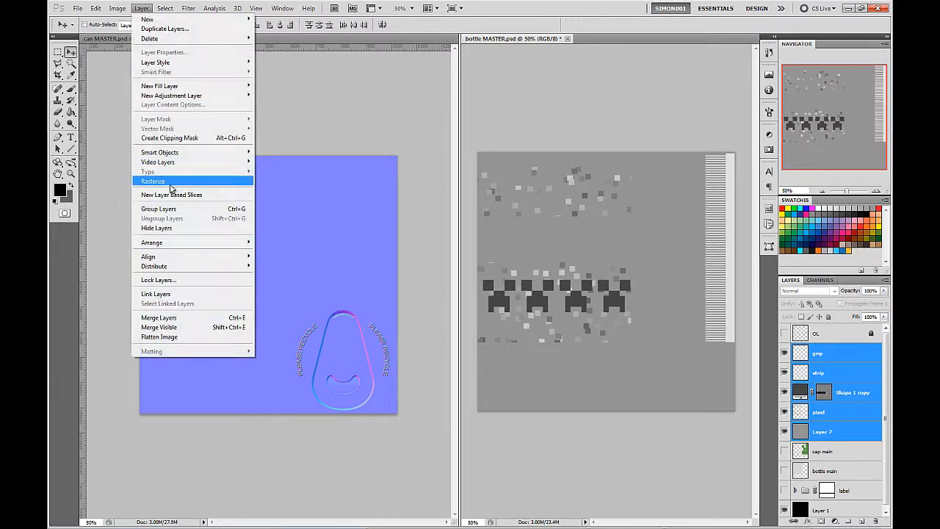
left_click(176, 209)
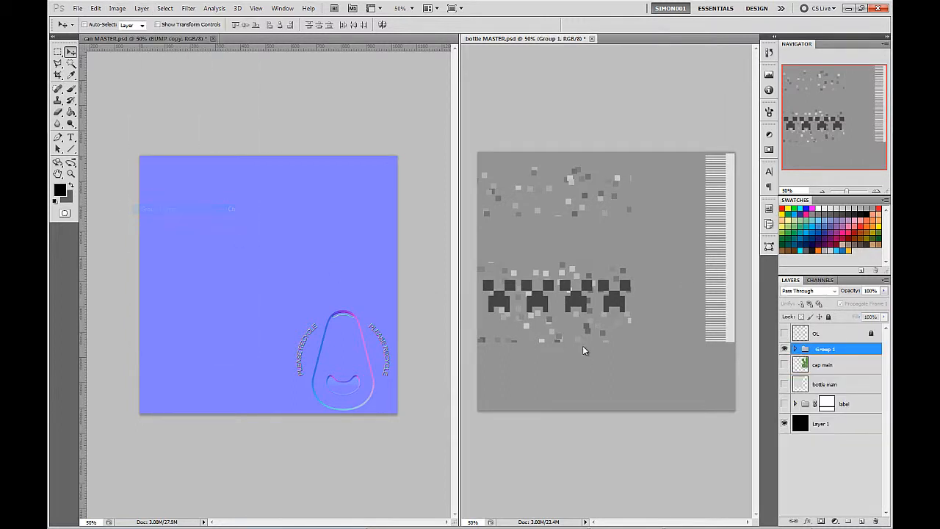
double_click(828, 350)
type("BL")
type("MP")
key("Return")
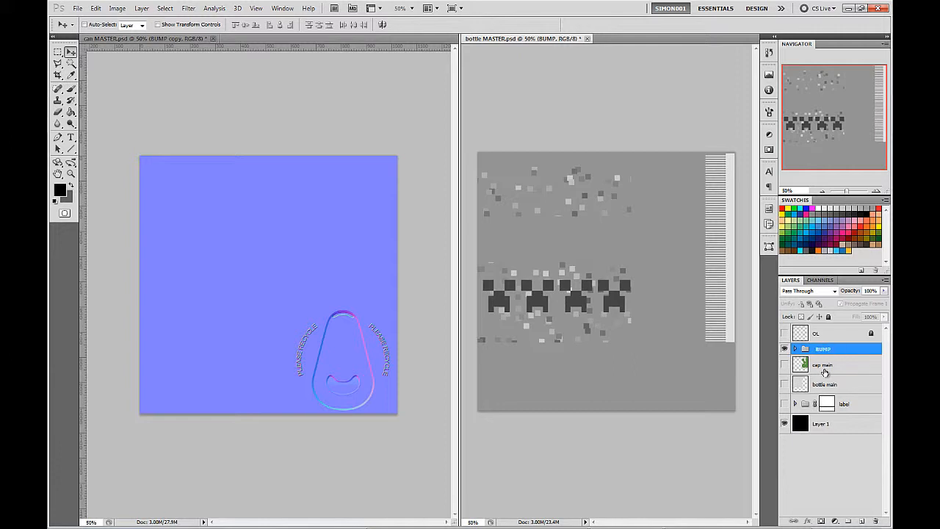
- Duplicate the BUMP group and merge the copy into a single layer
left_click_drag(855, 351, 864, 519)
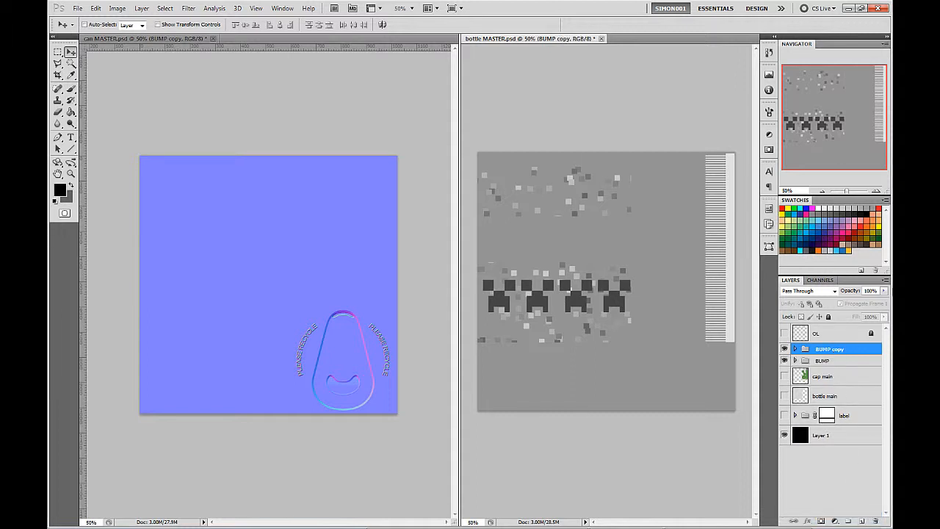
left_click(886, 280)
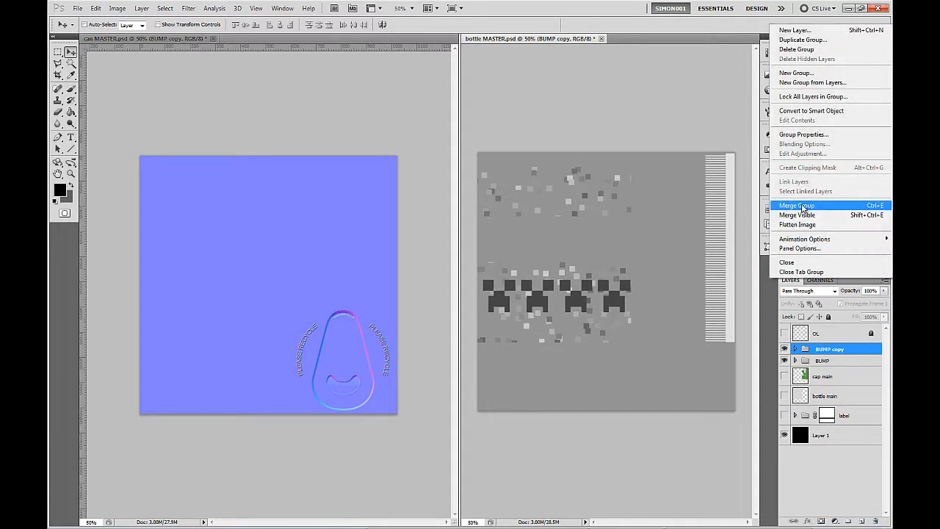
left_click(797, 206)
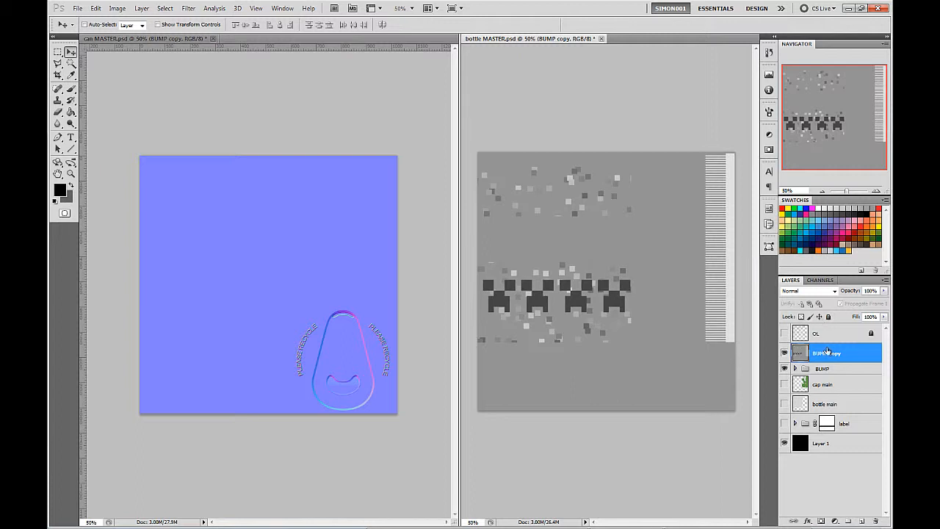
- Apply NVIDIA's NormalMapFilter with scale -20 to the bottle's merged BUMP copy layer
left_click(189, 9)
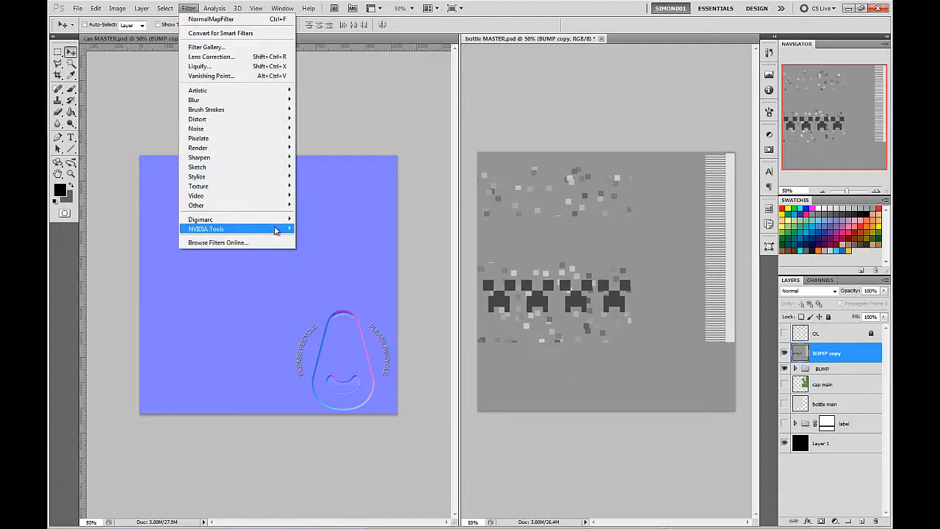
mouse_move(276, 231)
left_click(171, 230)
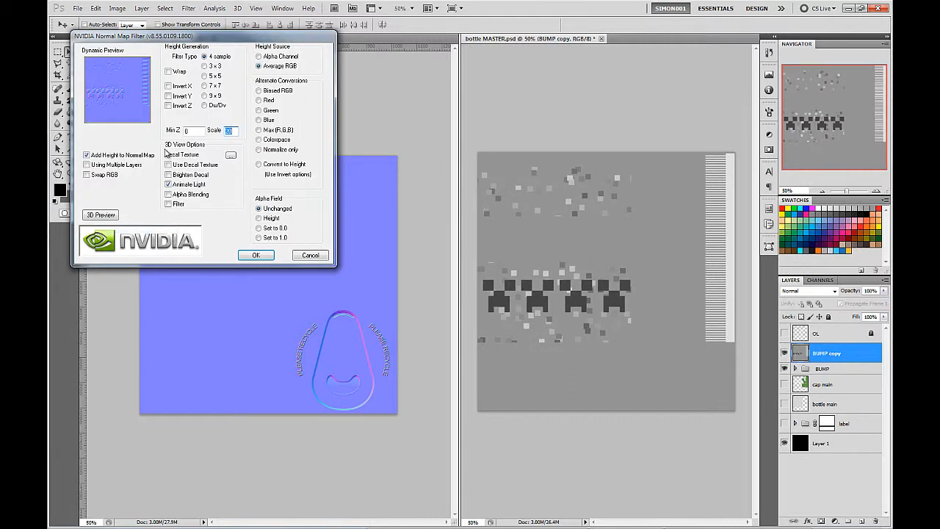
type("-20")
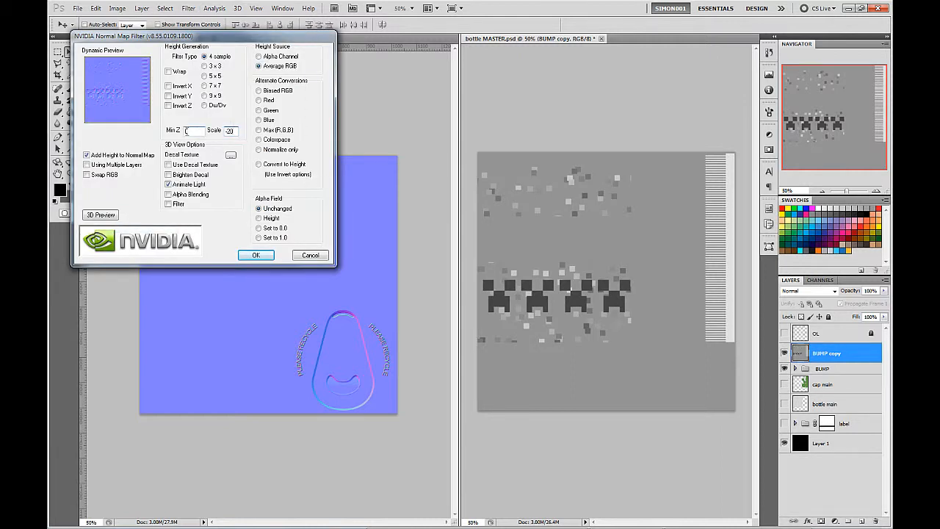
key("Return")
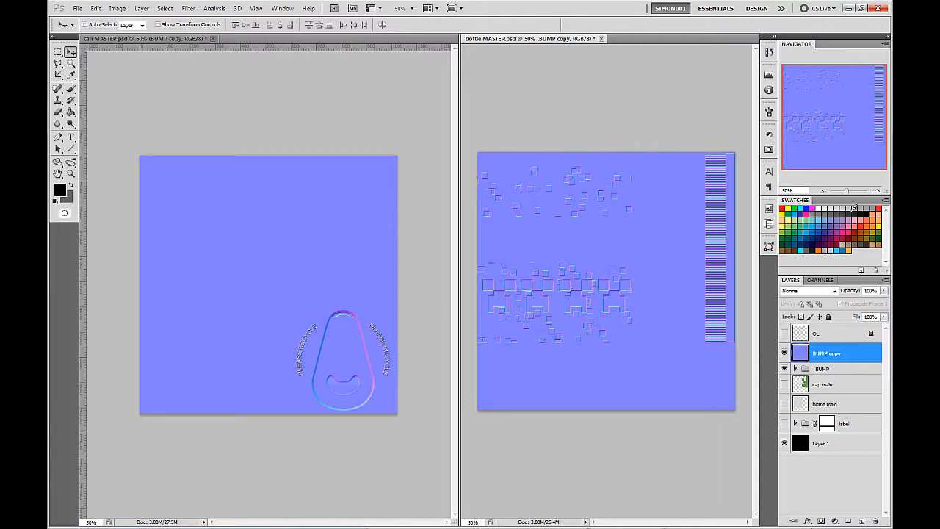
- Show the OL outline layer over the bottle's normal map around the striped grip area
left_click(876, 191)
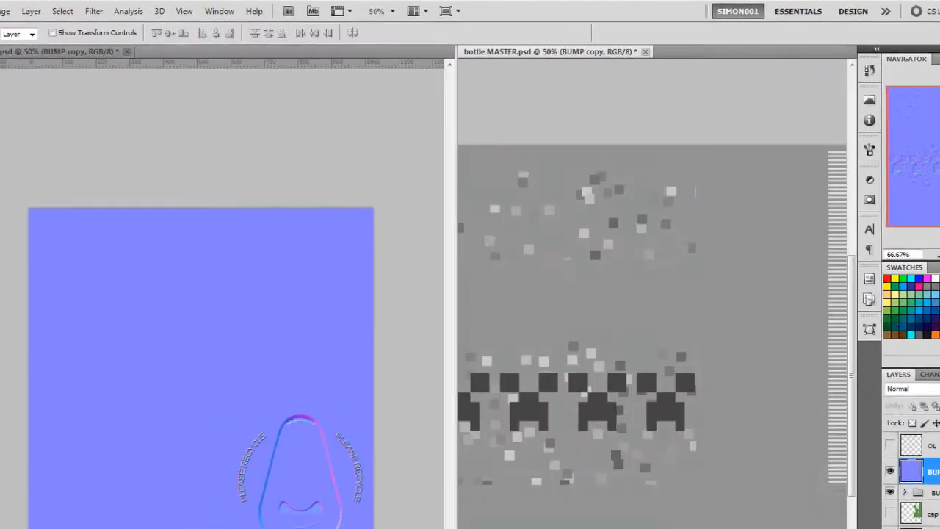
key("ctrl+plus")
left_click_drag(772, 306, 415, 375)
left_click_drag(410, 410, 392, 423)
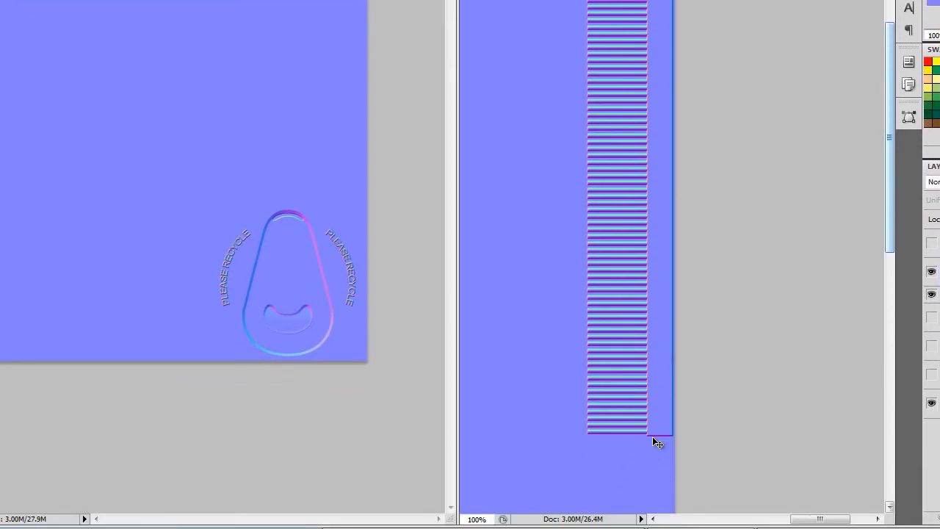
left_click(931, 242)
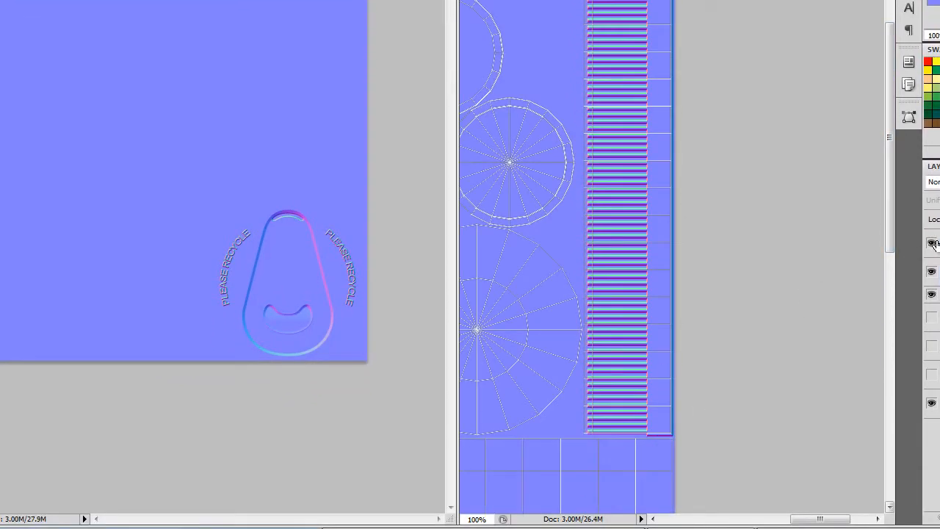
- Examine up close how the grip stripes and the adjacent strip's edges line up with the UV outline along their full length
key("ctrl+plus")
key("ctrl+plus")
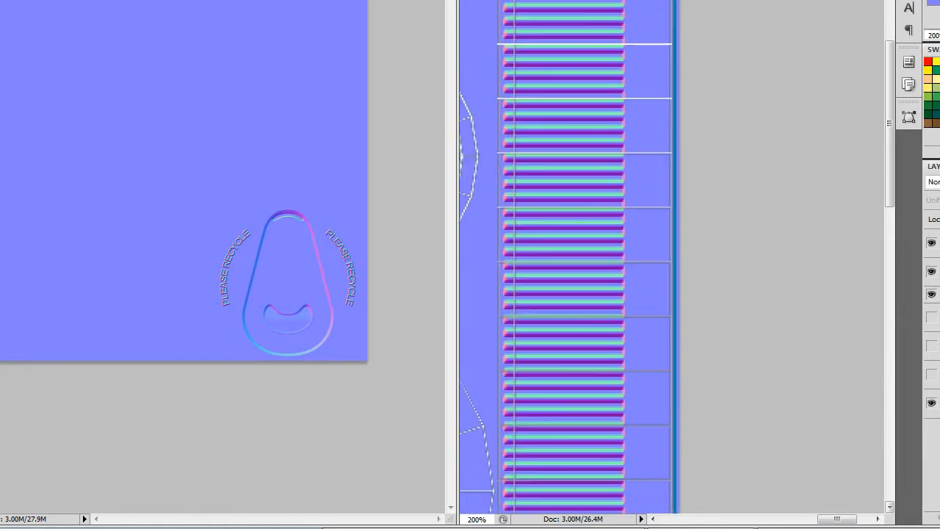
left_click_drag(666, 457, 678, 8)
left_click_drag(708, 56, 573, 459)
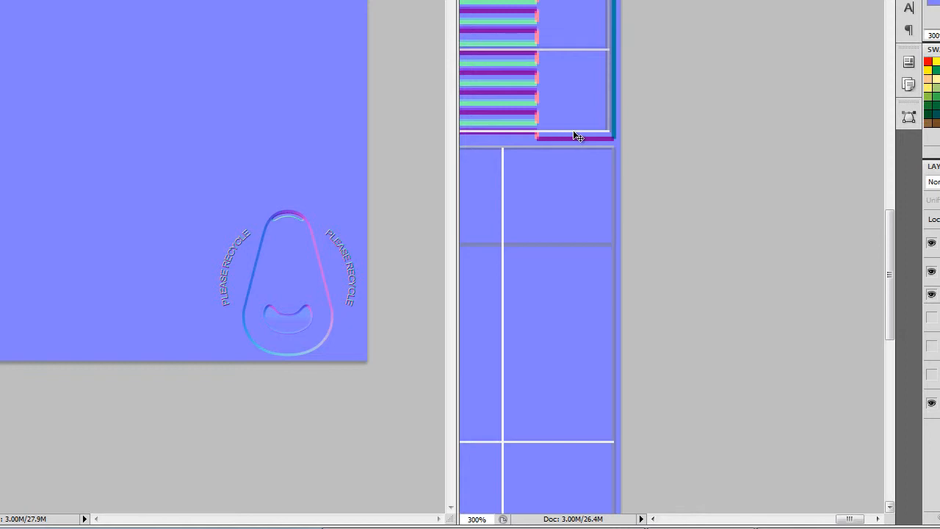
left_click_drag(741, 361, 754, 485)
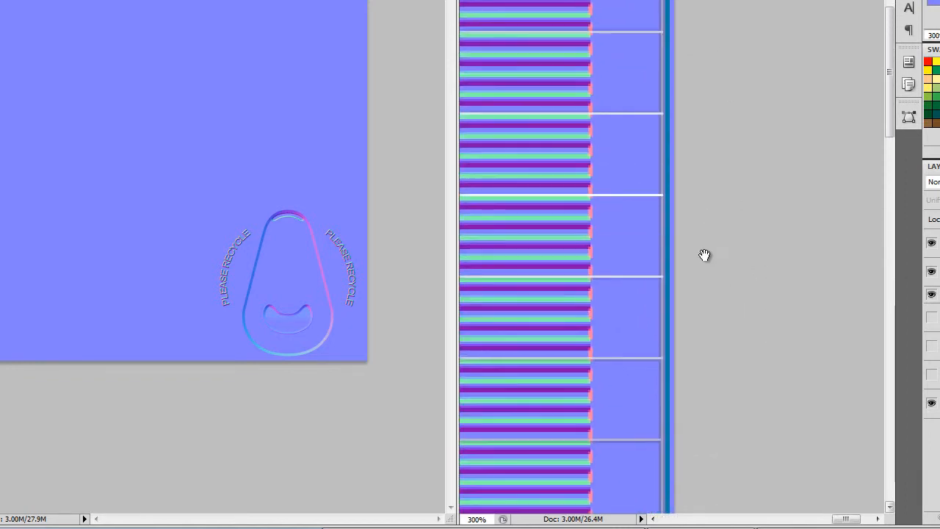
left_click_drag(717, 2, 713, 384)
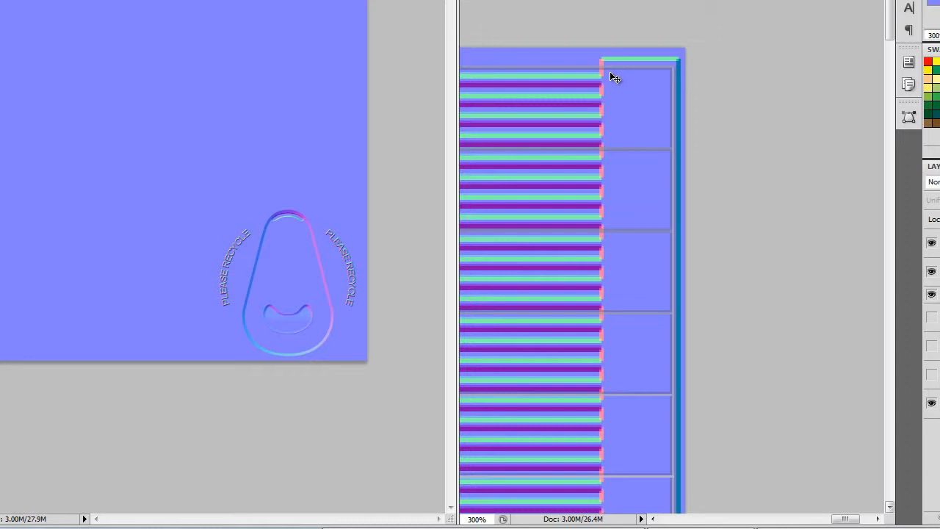
key("space")
left_click_drag(722, 446, 713, 71)
left_click_drag(691, 394, 691, 235)
left_click_drag(710, 354, 693, 29)
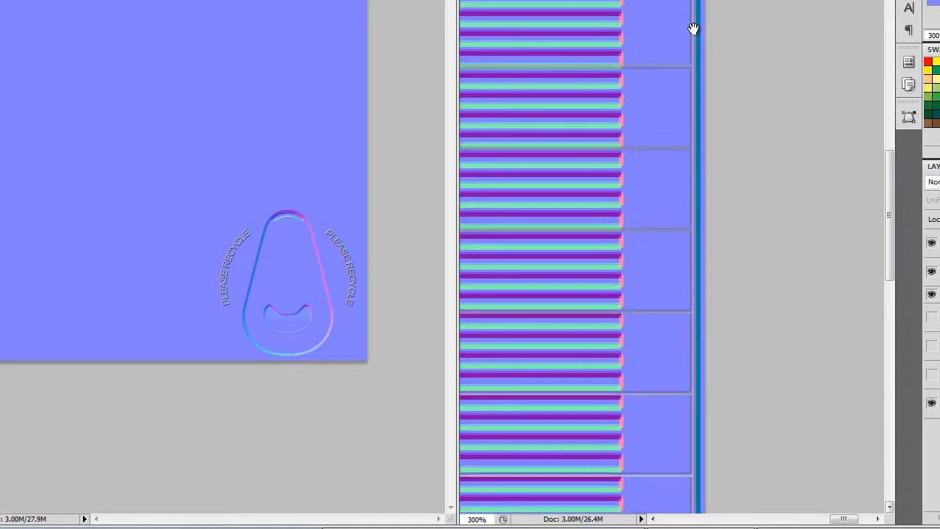
left_click_drag(716, 331, 684, 43)
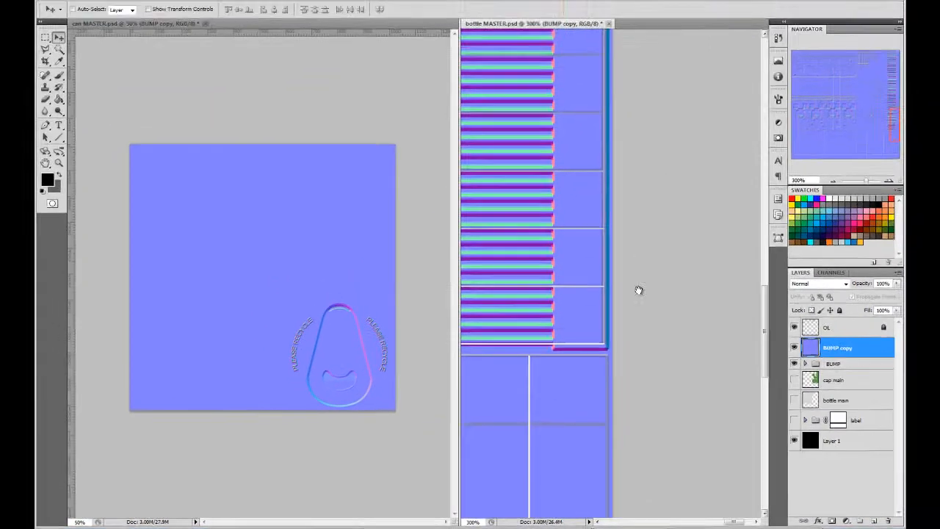
left_click_drag(713, 179, 758, 423)
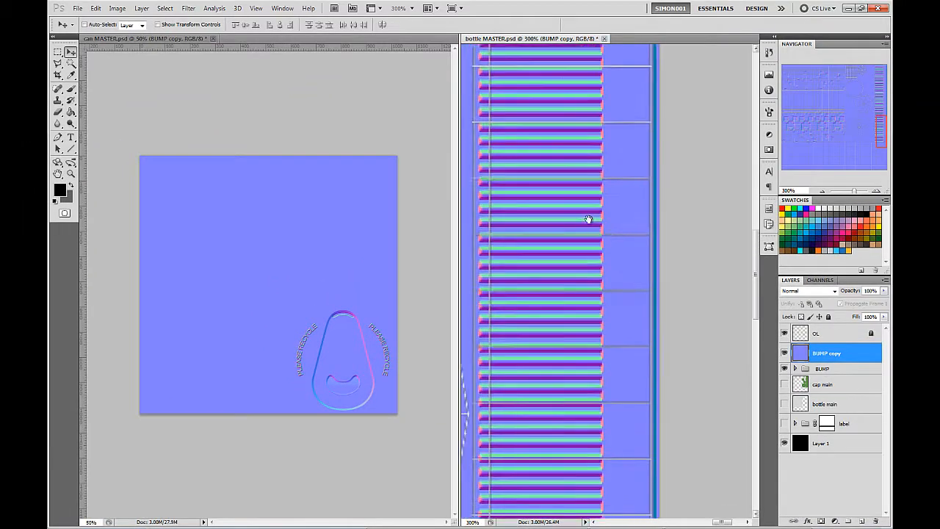
left_click_drag(588, 219, 624, 287)
left_click(821, 192)
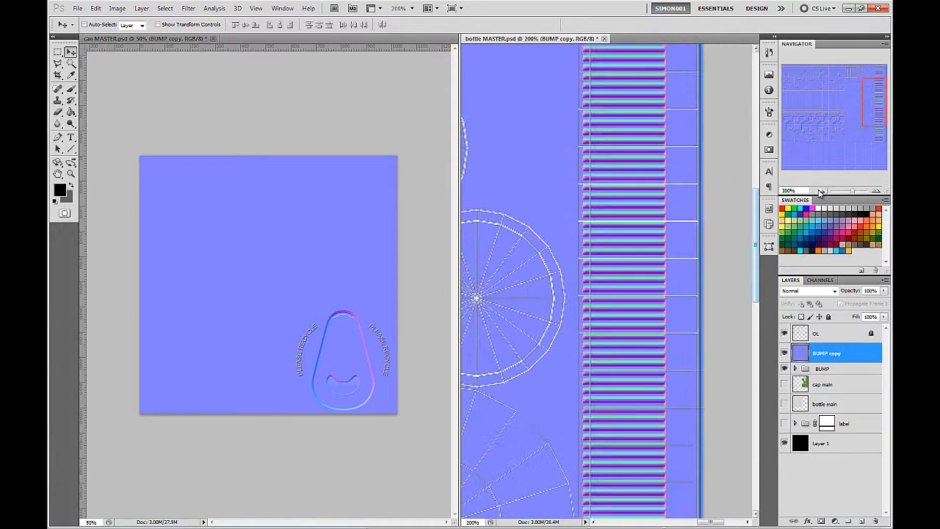
left_click(821, 192)
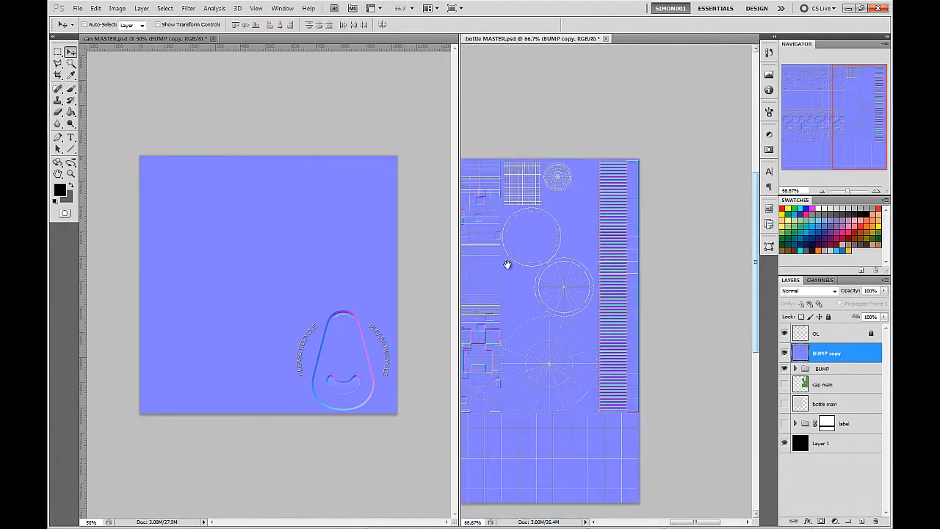
left_click_drag(508, 265, 580, 241)
left_click(822, 192)
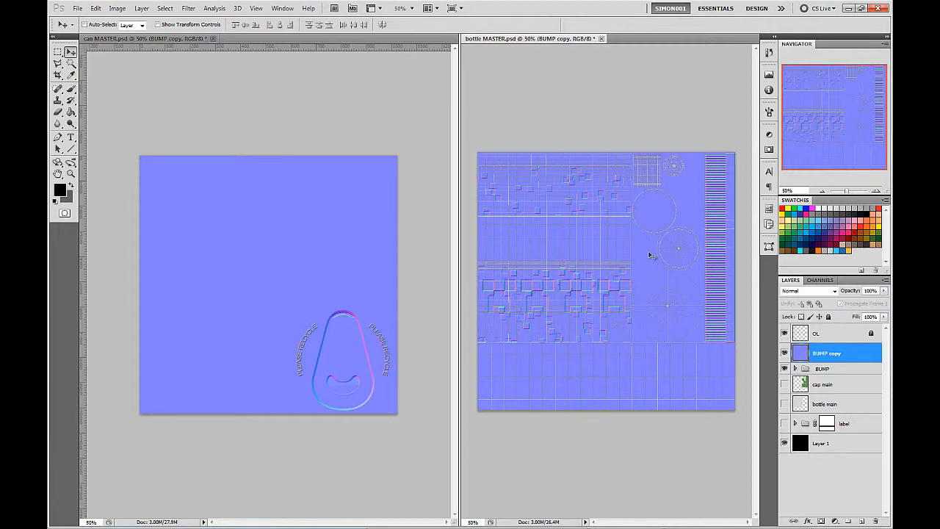
- Hide the bottle's OL outline layer and save its normal map as the 24 bits/pixel Targa file bottle NORMAL.tga in the sourceimages folder
left_click(784, 333)
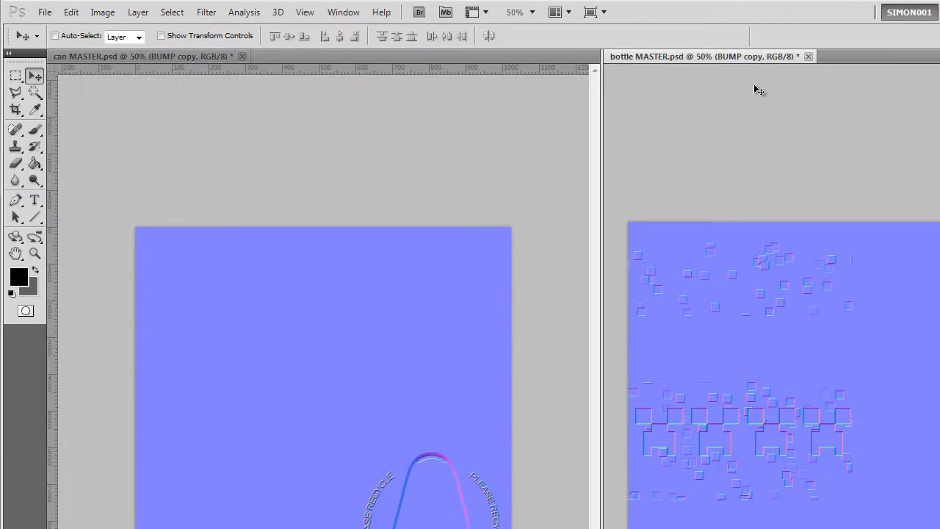
left_click(46, 13)
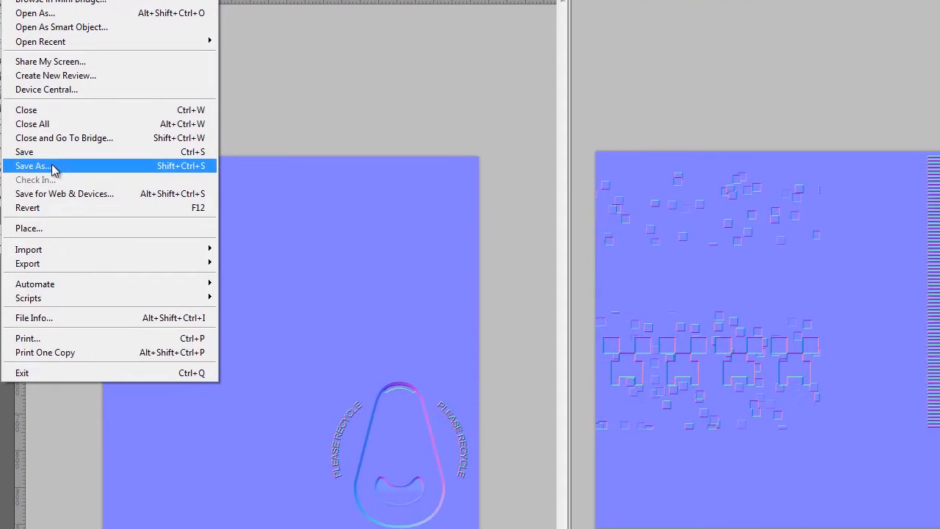
left_click(64, 235)
left_click(611, 309)
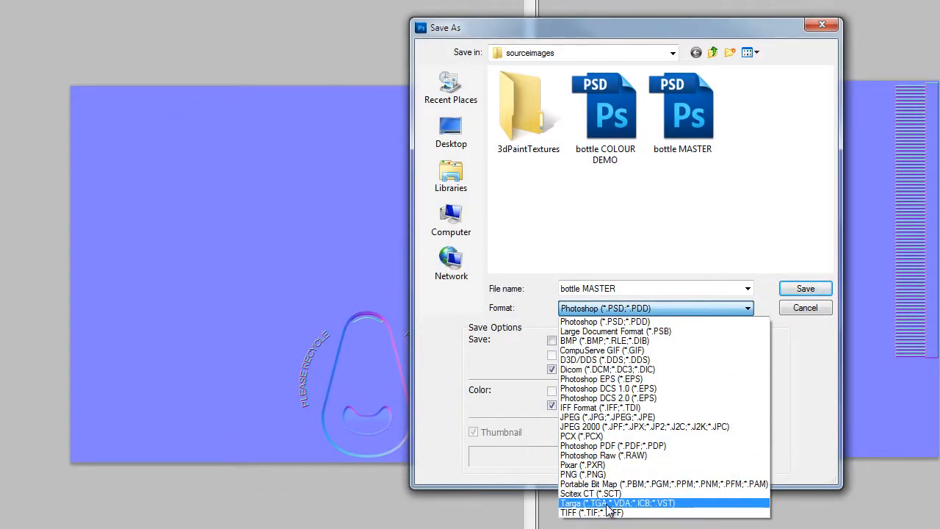
left_click(608, 506)
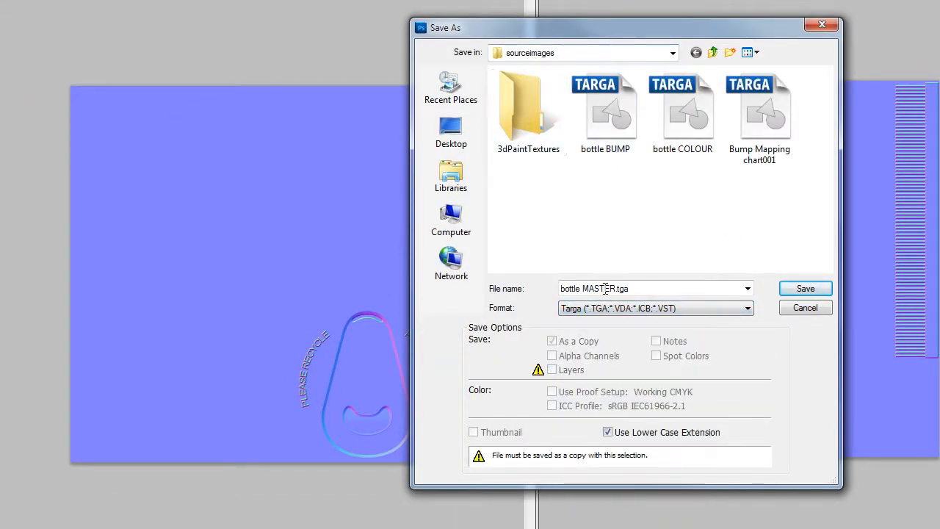
left_click_drag(582, 288, 617, 316)
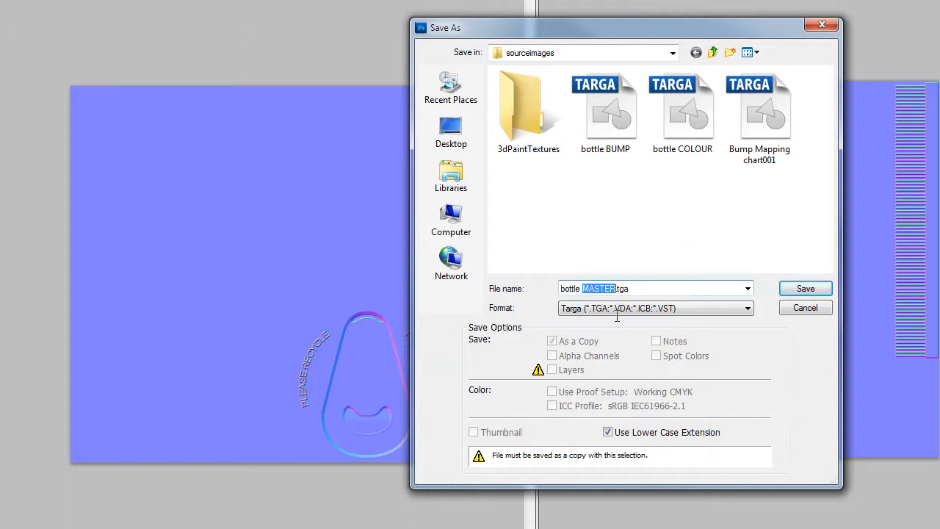
type("NORMAL")
key("shift+Left")
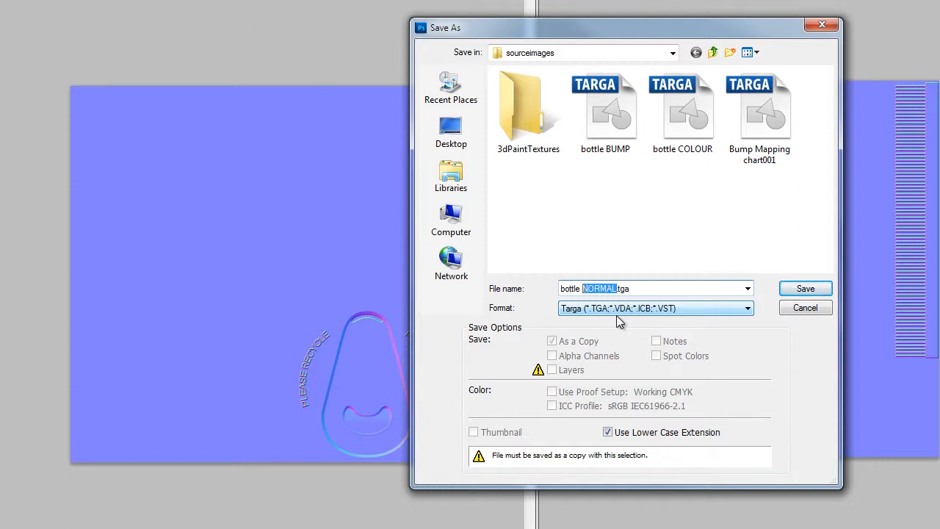
left_click(801, 294)
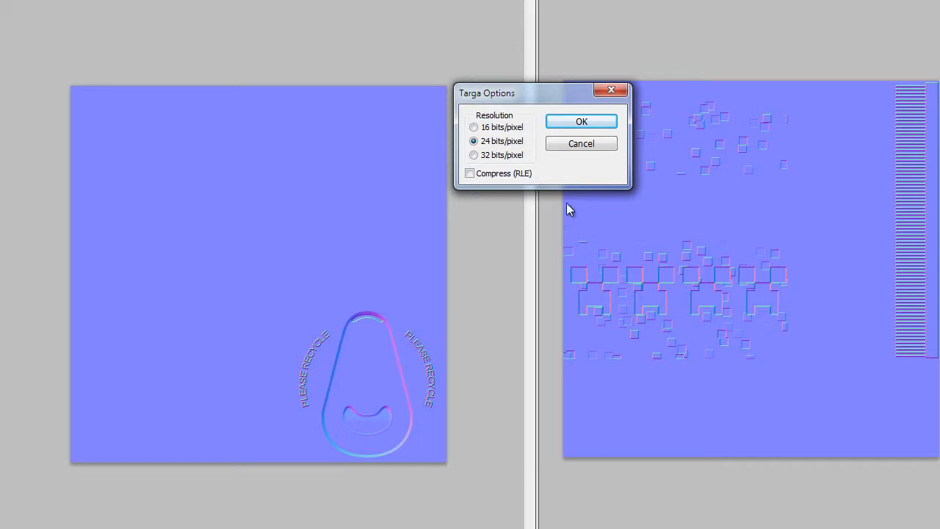
left_click(564, 124)
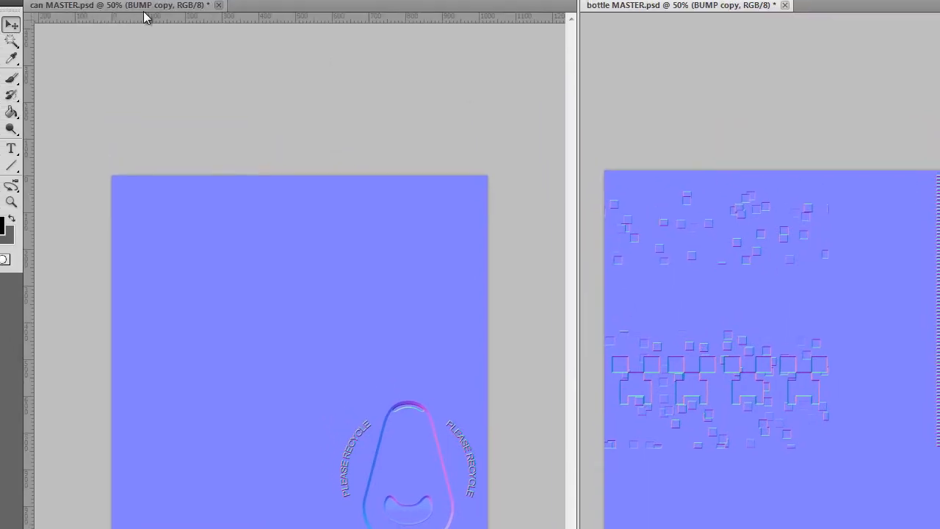
- Save the can document's normal map as a 24 bits/pixel Targa file named can NORMAL.tga in its sourceimages folder
left_click(43, 12)
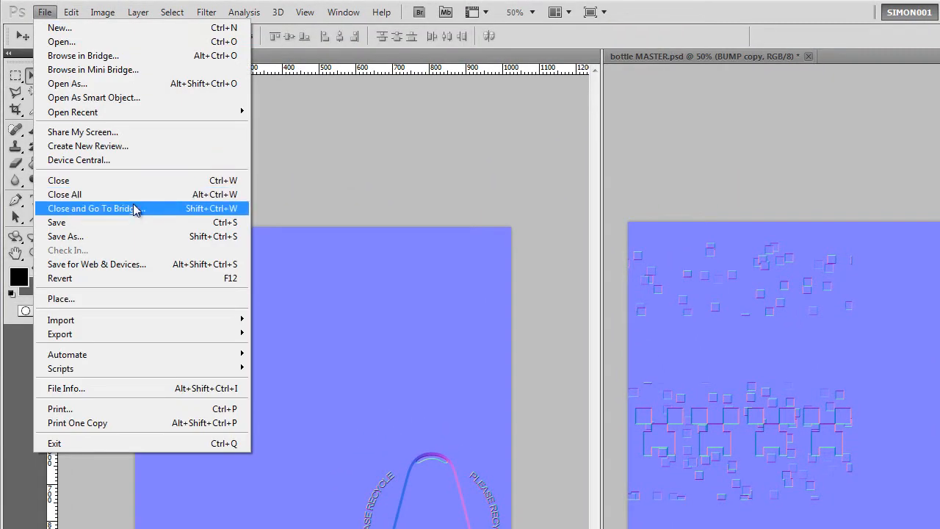
left_click(116, 243)
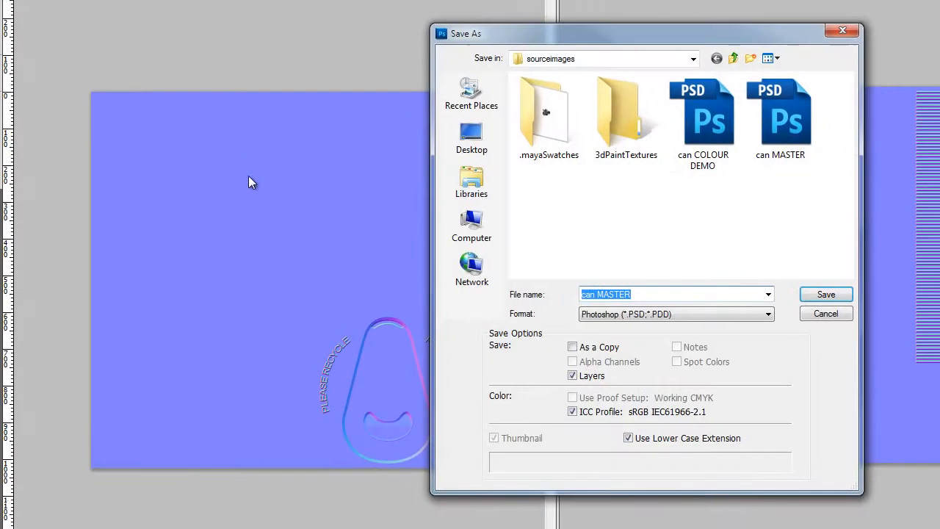
left_click(608, 299)
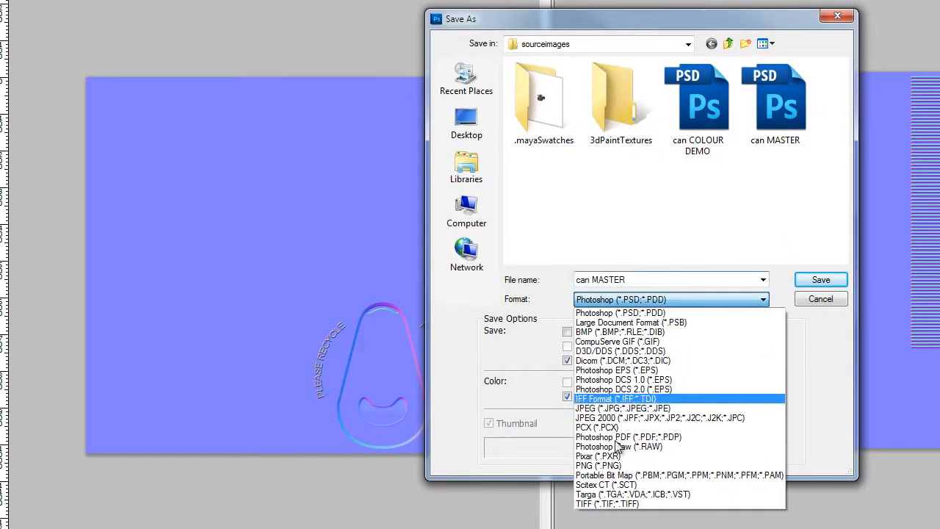
left_click(625, 487)
left_click(599, 280)
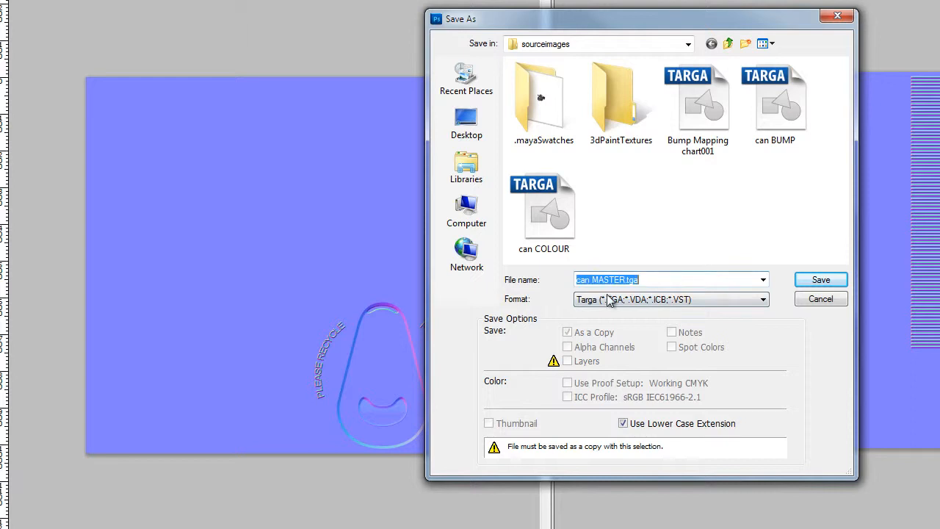
left_click(596, 279)
left_click_drag(593, 280, 627, 295)
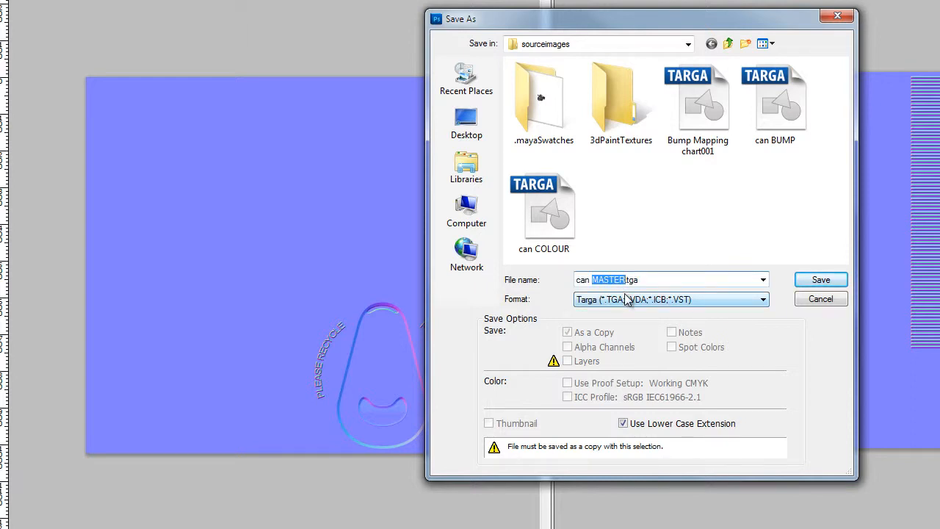
type("NORMAL")
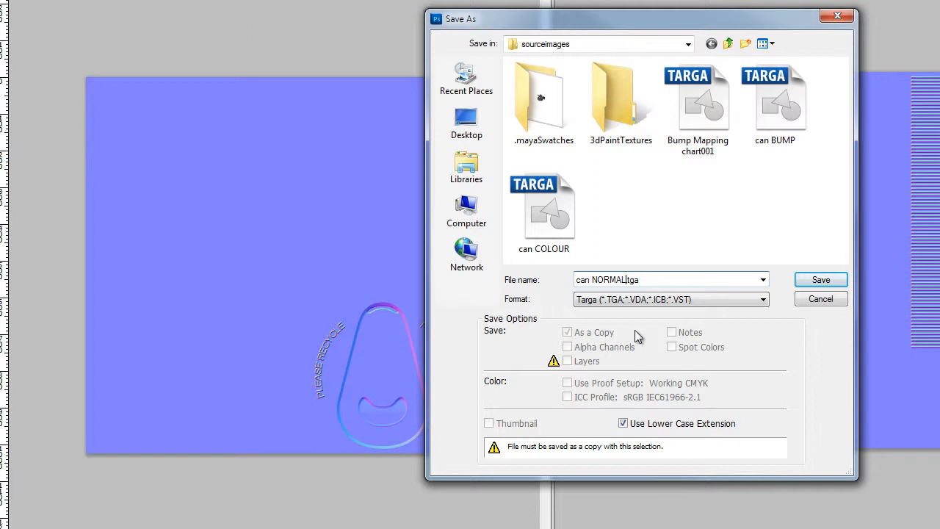
left_click(816, 283)
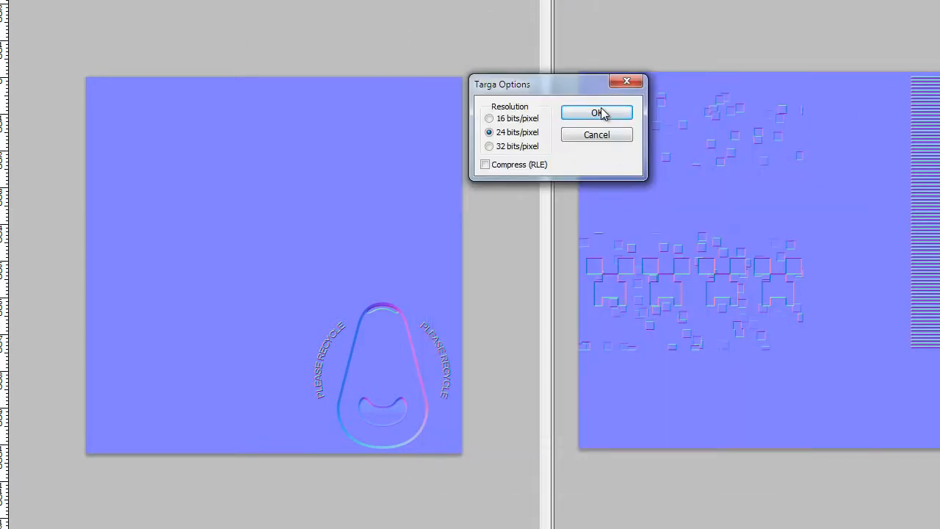
left_click(599, 113)
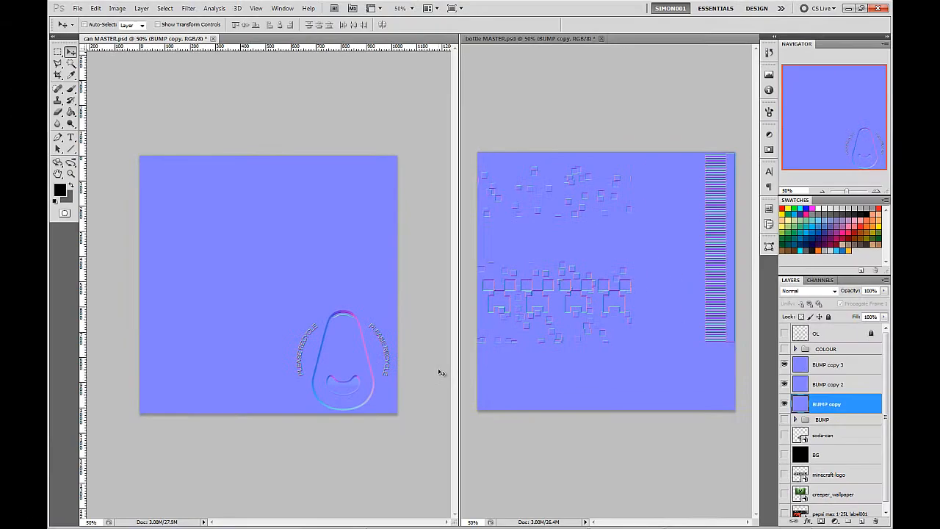